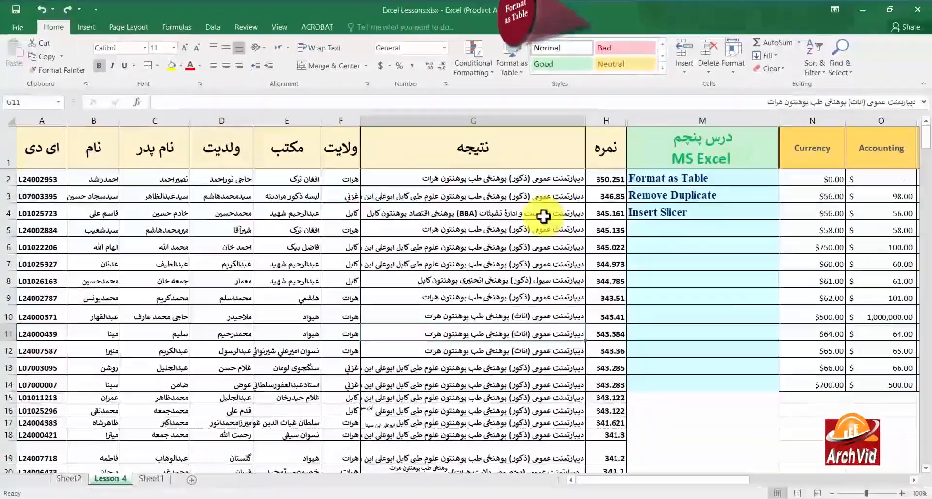
Step: Select the Currency-to-Number data in N1:V14 and start formatting it as a table in the orange bordered light style
{"action": "left_click_drag", "start_coordinate": [615, 480], "coordinate": [719, 483]}
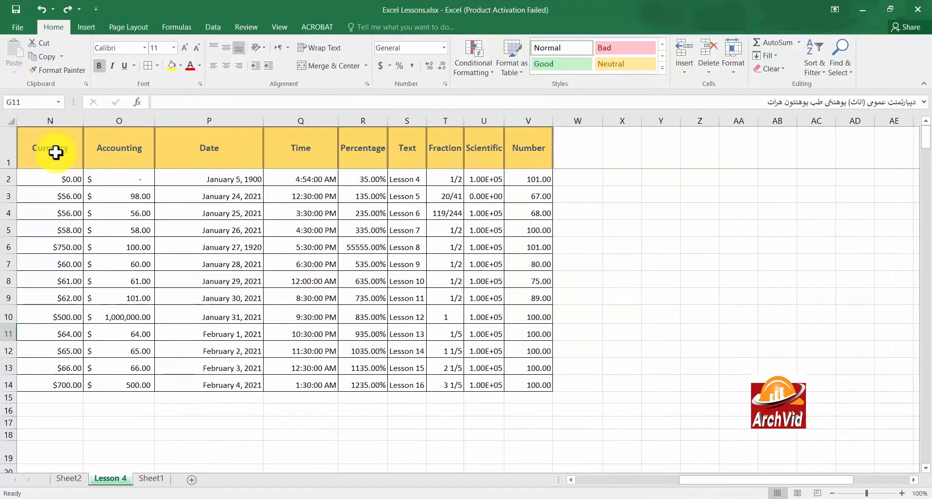
{"action": "left_click_drag", "start_coordinate": [56, 150], "coordinate": [530, 381]}
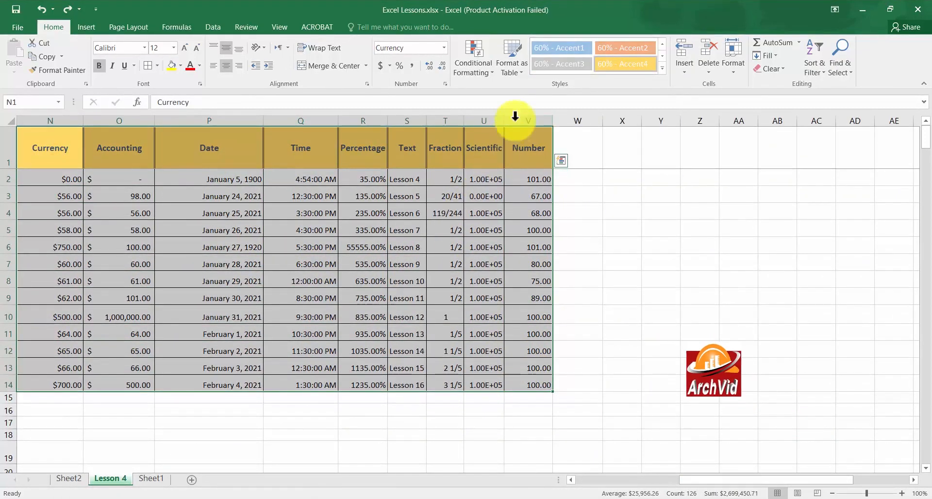
{"action": "left_click", "coordinate": [512, 61]}
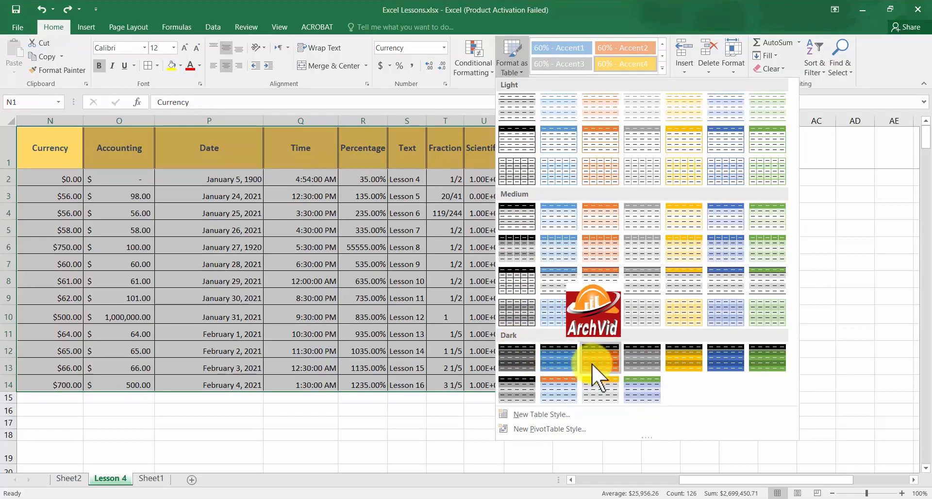
{"action": "left_click", "coordinate": [602, 171]}
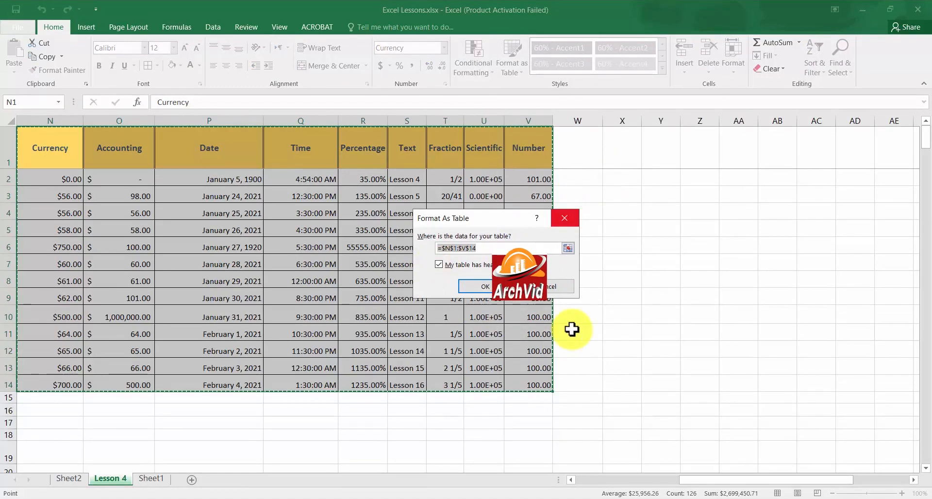
Step: Create the table from range $N$1:$V$14 with the "My table has headers" option turned off
{"action": "left_click_drag", "start_coordinate": [713, 479], "coordinate": [685, 481]}
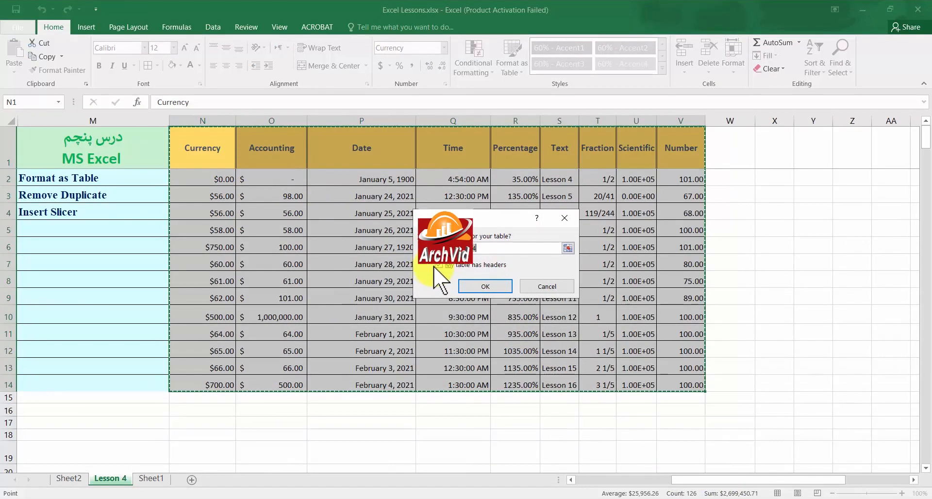
{"action": "left_click", "coordinate": [478, 265]}
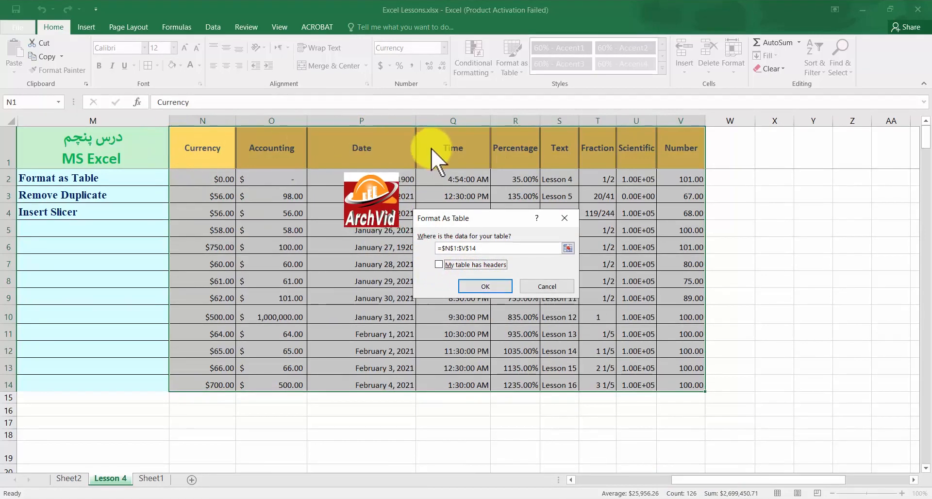
{"action": "left_click", "coordinate": [568, 248]}
{"action": "left_click_drag", "start_coordinate": [198, 151], "coordinate": [686, 391]}
{"action": "left_click", "coordinate": [572, 233]}
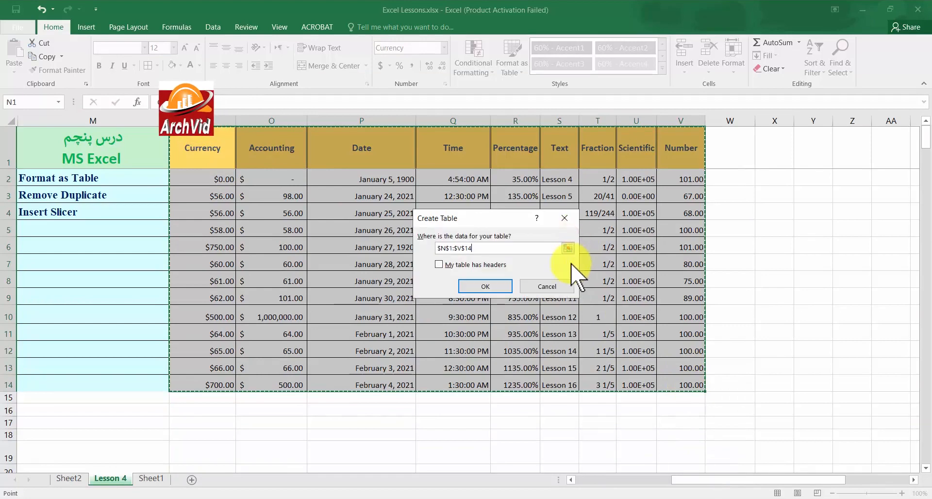
{"action": "left_click", "coordinate": [485, 287]}
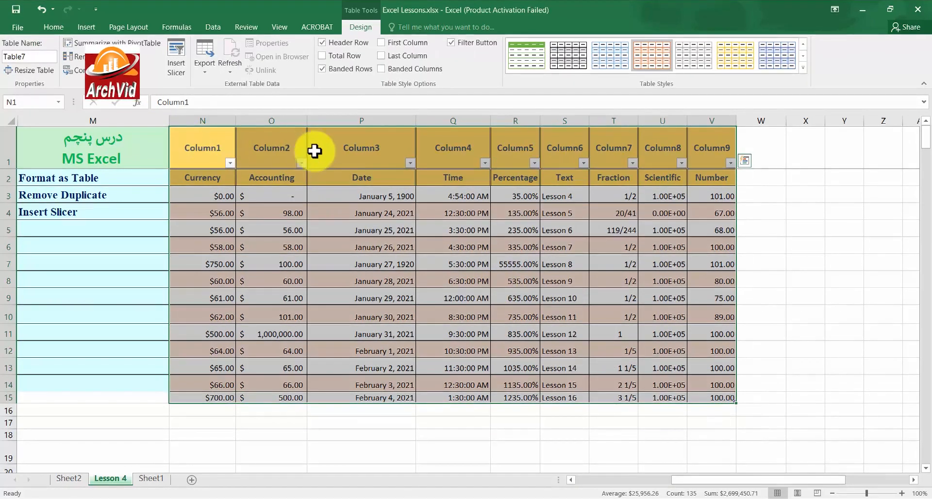
{"action": "left_click", "coordinate": [425, 256]}
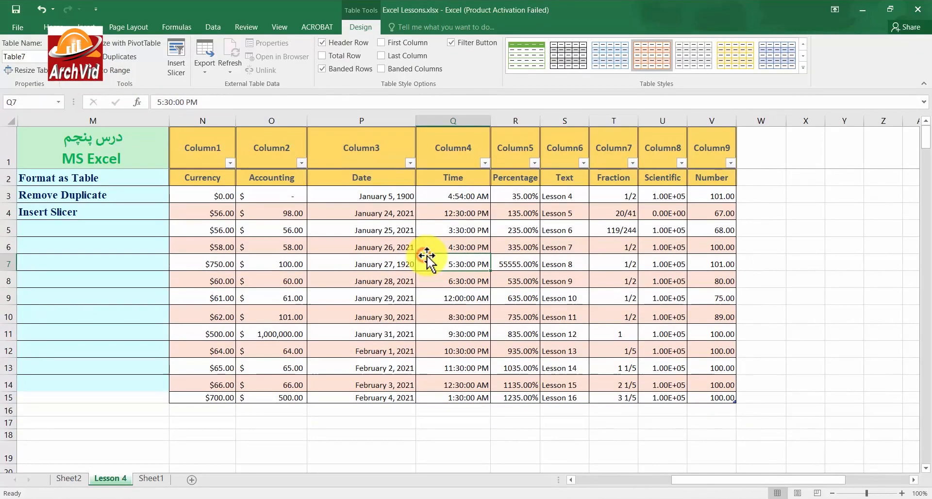
Step: Format the student results range A1:H17 as a table with headers, using the black bordered medium style
{"action": "left_click_drag", "start_coordinate": [691, 480], "coordinate": [447, 462]}
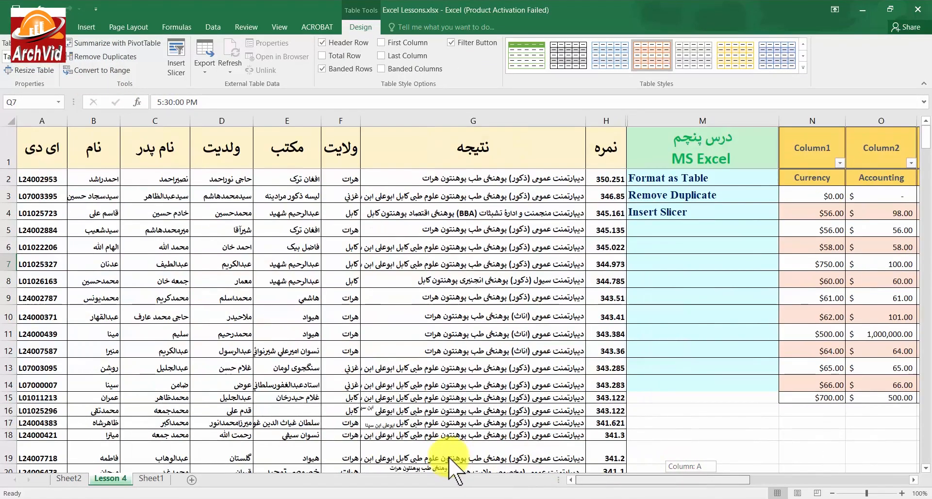
{"action": "left_click_drag", "start_coordinate": [42, 144], "coordinate": [609, 395]}
{"action": "scroll", "coordinate": [468, 287], "scroll_direction": "up", "scroll_amount": 1}
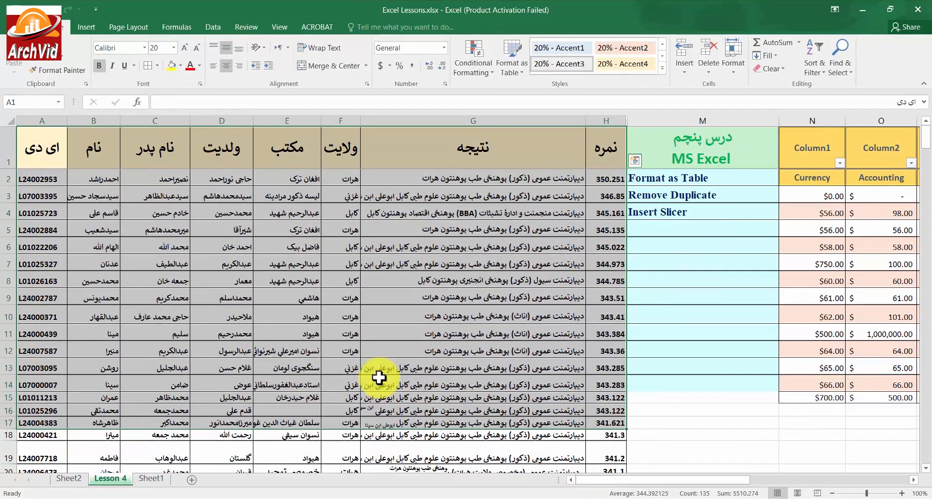
{"action": "left_click", "coordinate": [510, 68]}
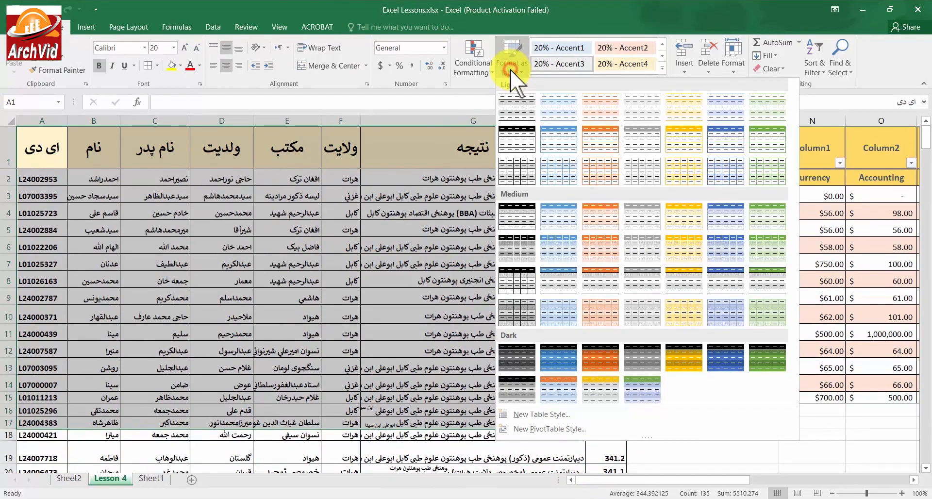
{"action": "left_click", "coordinate": [516, 279]}
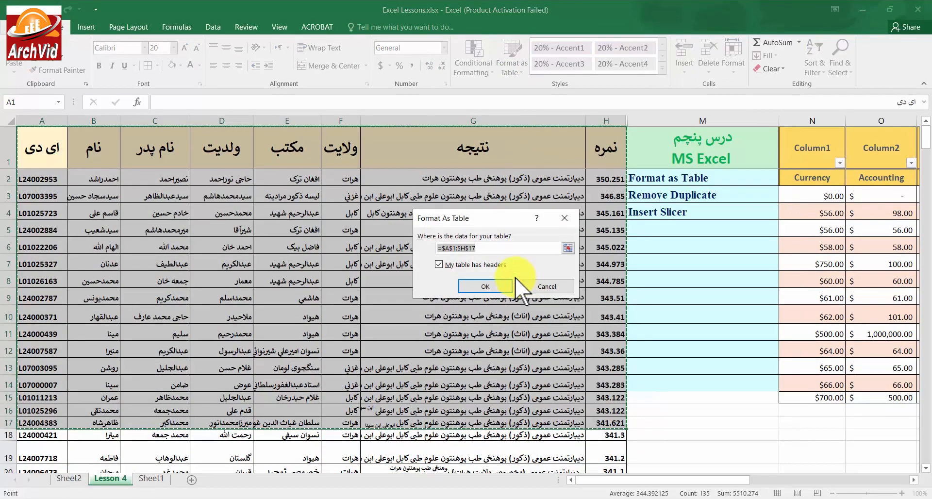
{"action": "left_click", "coordinate": [476, 286]}
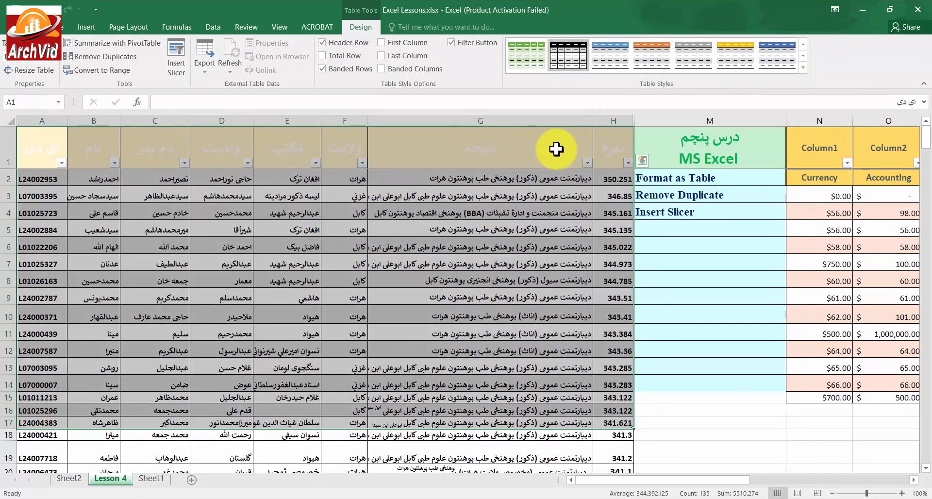
{"action": "left_click", "coordinate": [511, 297]}
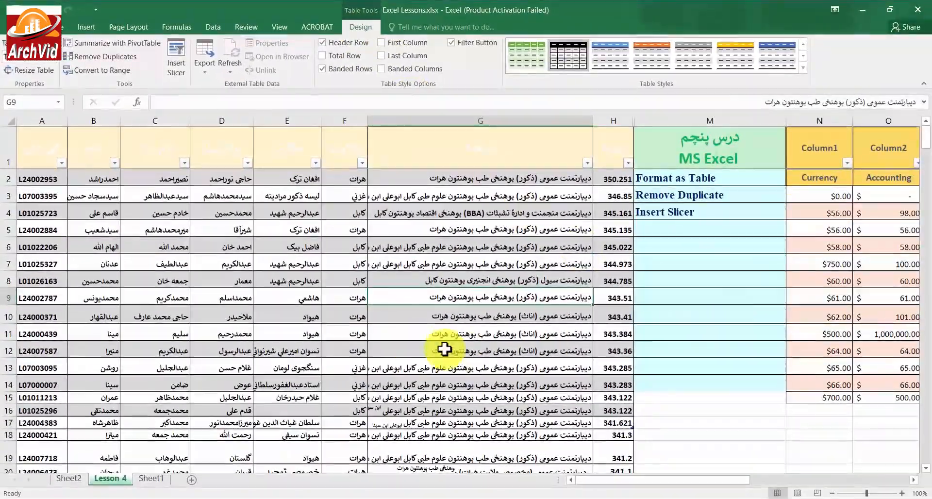
Step: Preview other table styles, including the dark ones, on the student results table without applying any
{"action": "left_click", "coordinate": [724, 348]}
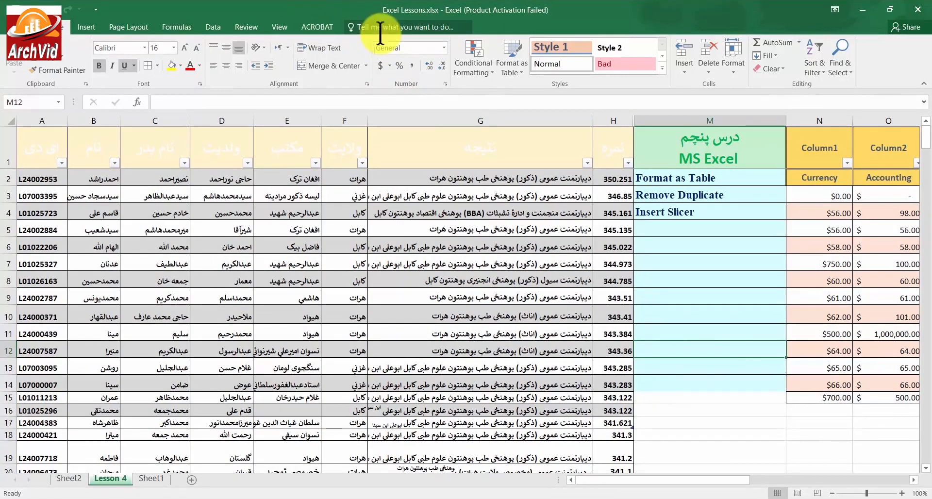
{"action": "left_click", "coordinate": [401, 346]}
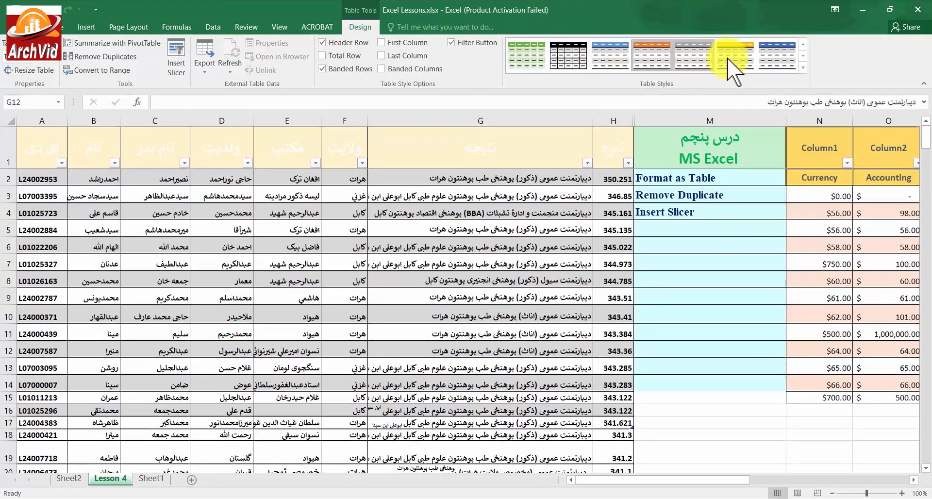
{"action": "left_click", "coordinate": [569, 60]}
{"action": "left_click", "coordinate": [803, 68]}
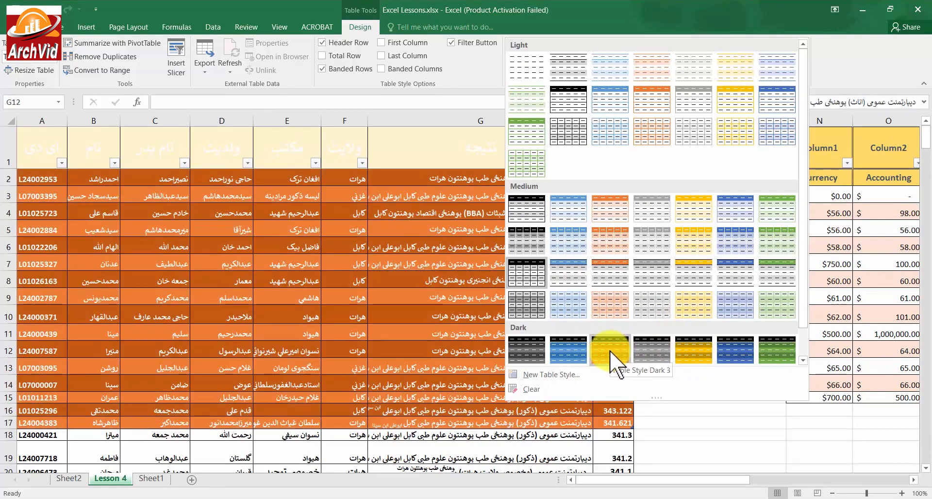
{"action": "left_click", "coordinate": [466, 65]}
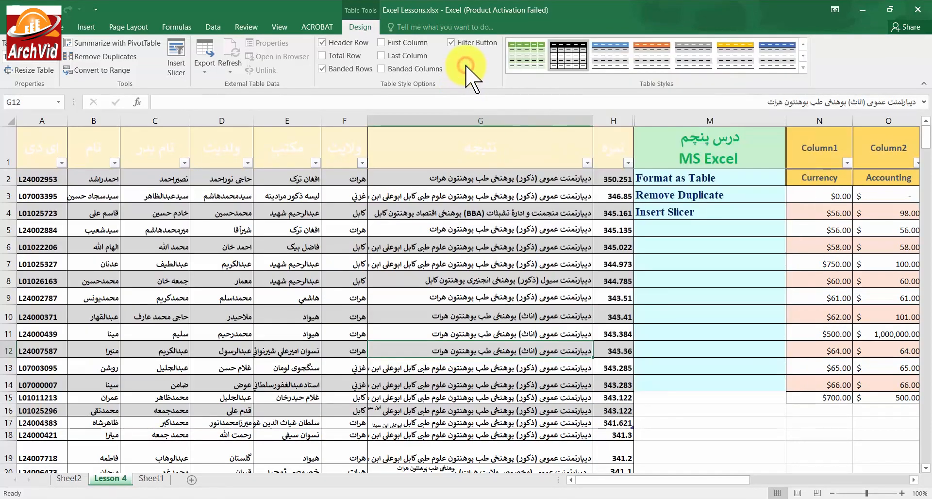
{"action": "left_click", "coordinate": [272, 285]}
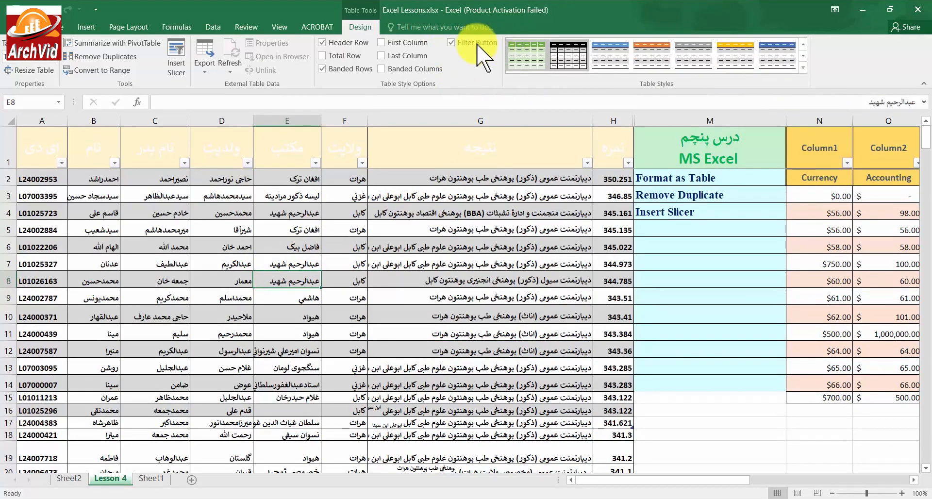
Step: Try first- and last-column emphasis on the results table, change its style to the grey one, and leave both emphases off
{"action": "left_click", "coordinate": [451, 43]}
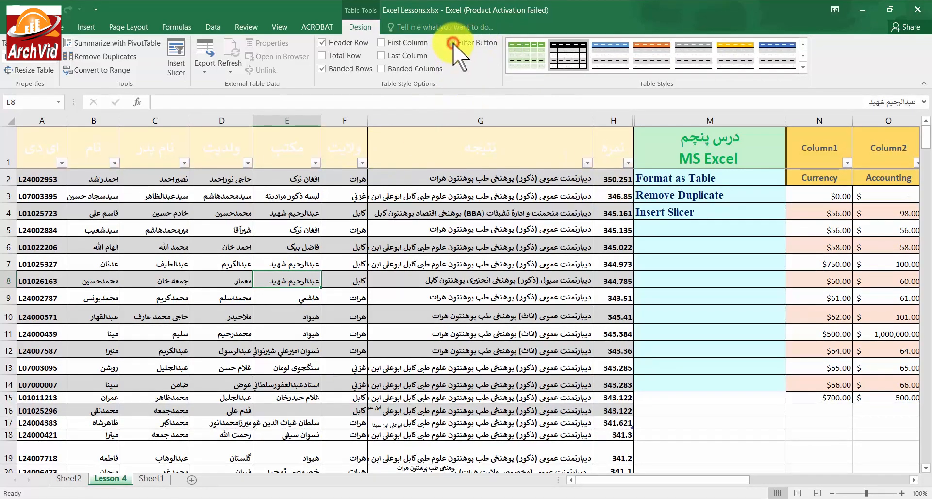
{"action": "left_click", "coordinate": [380, 43]}
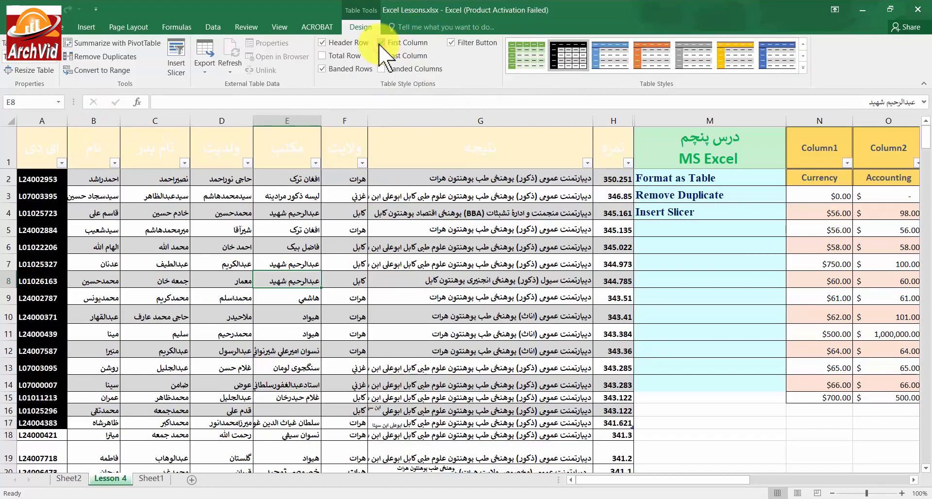
{"action": "left_click", "coordinate": [611, 56]}
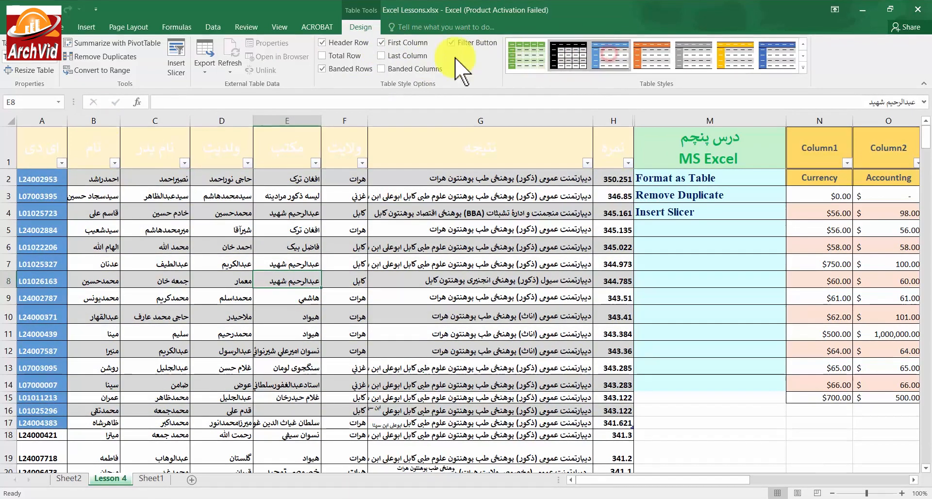
{"action": "left_click", "coordinate": [384, 56]}
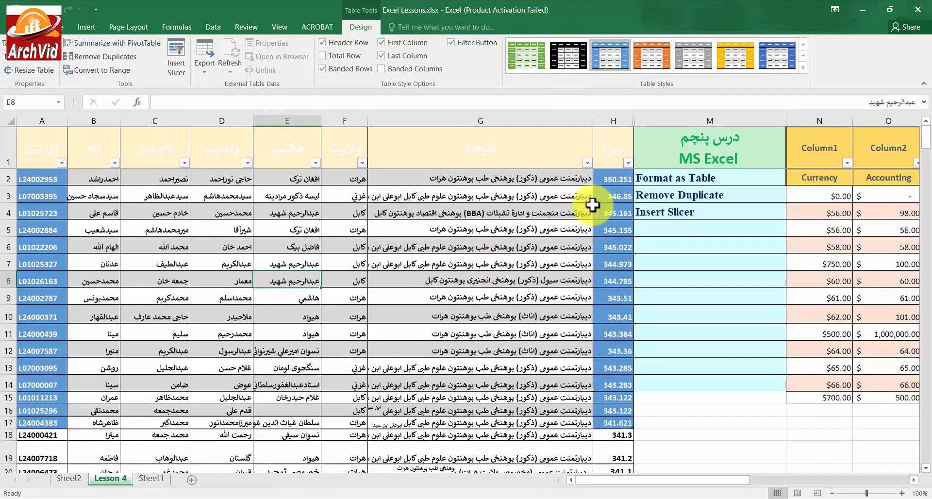
{"action": "left_click", "coordinate": [698, 57]}
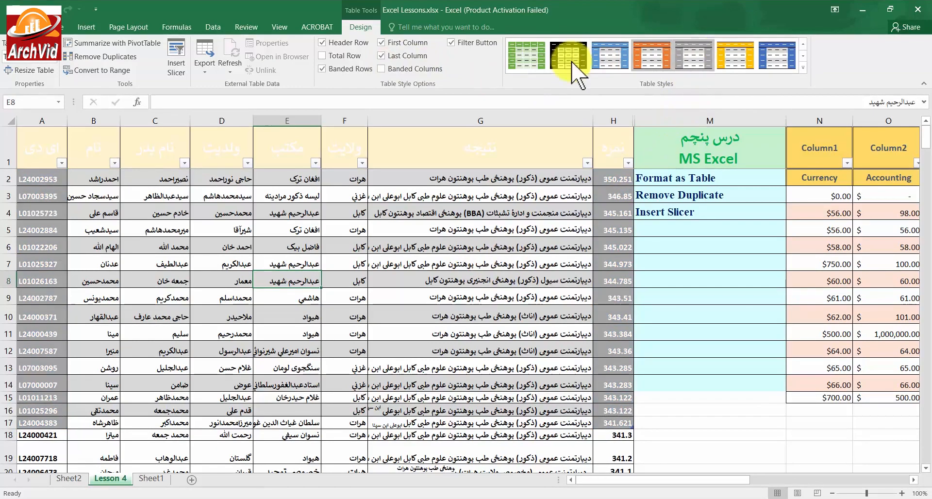
{"action": "left_click", "coordinate": [381, 57]}
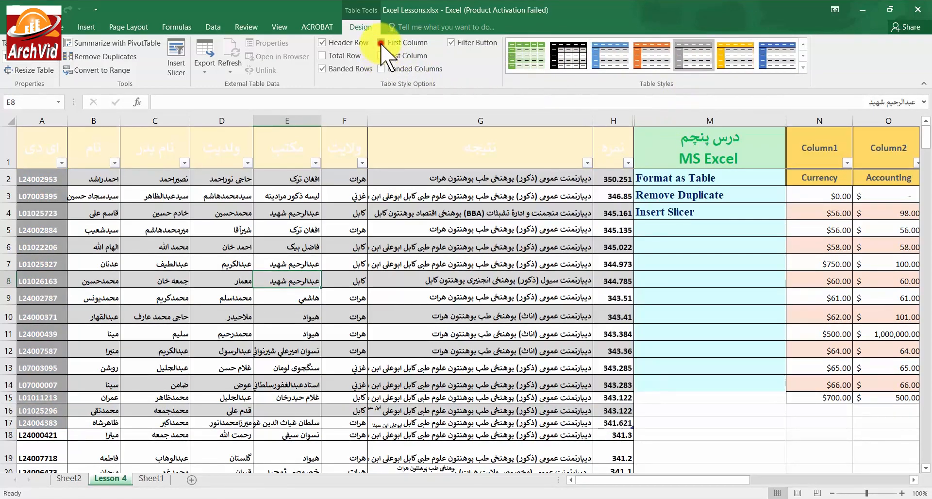
{"action": "left_click", "coordinate": [381, 43]}
Step: Try switching the results table's banded rows, banded columns and header row on and off, and restore the original options
{"action": "left_click", "coordinate": [322, 69]}
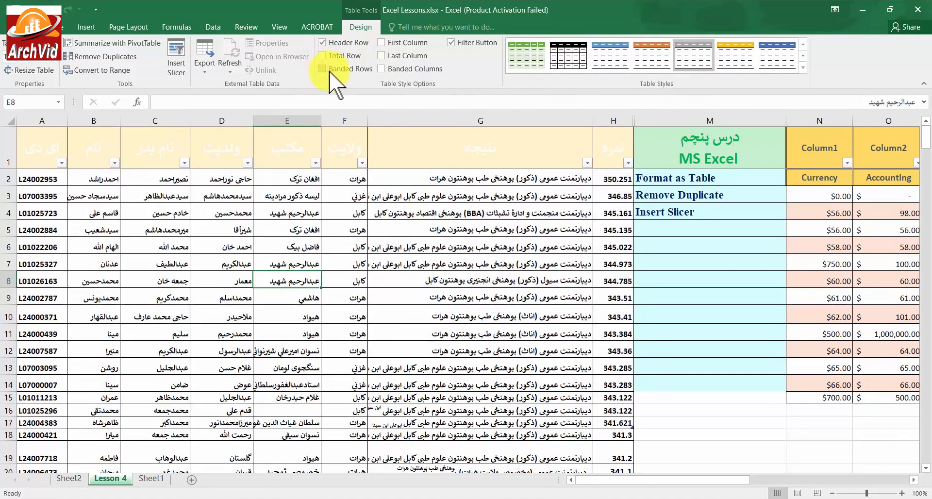
{"action": "left_click", "coordinate": [322, 69]}
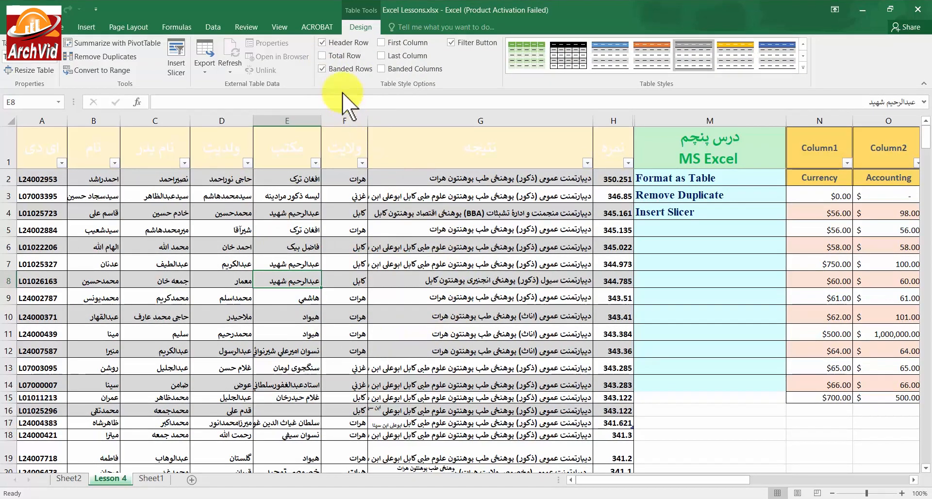
{"action": "left_click", "coordinate": [384, 69]}
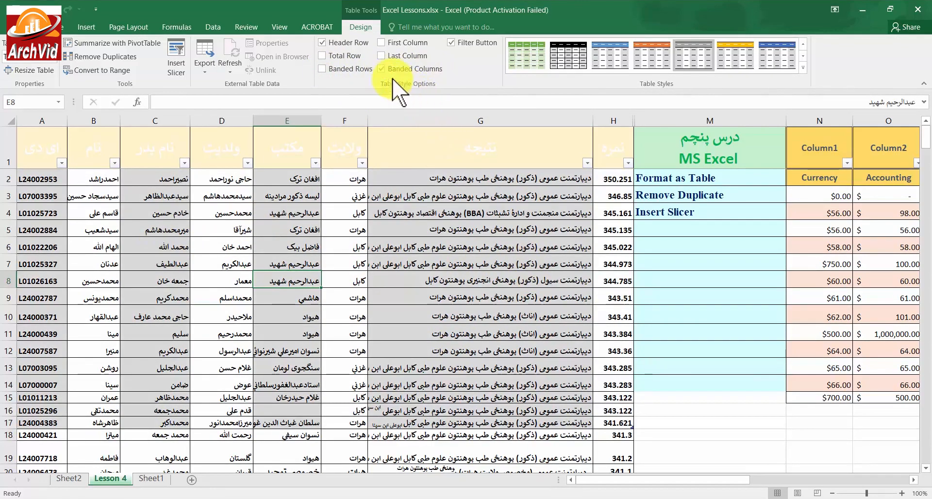
{"action": "left_click", "coordinate": [382, 69]}
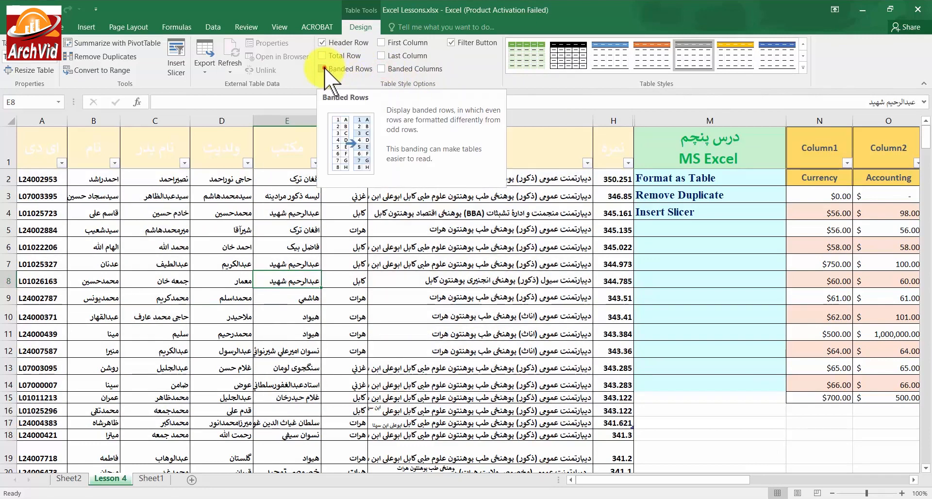
{"action": "left_click", "coordinate": [323, 69]}
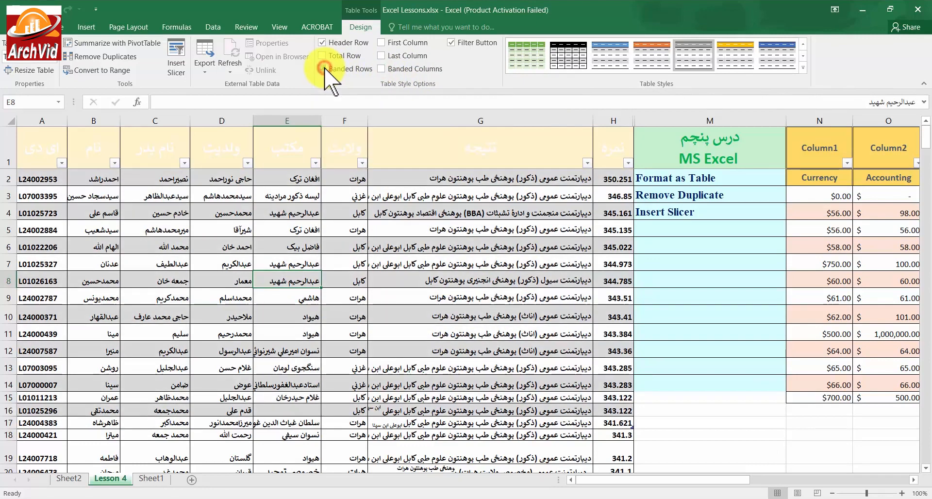
{"action": "left_click", "coordinate": [322, 42]}
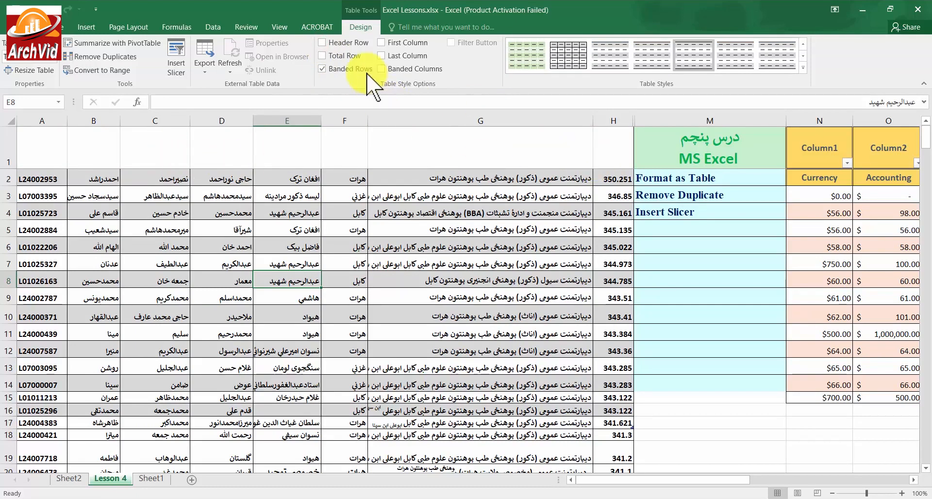
{"action": "left_click", "coordinate": [322, 43]}
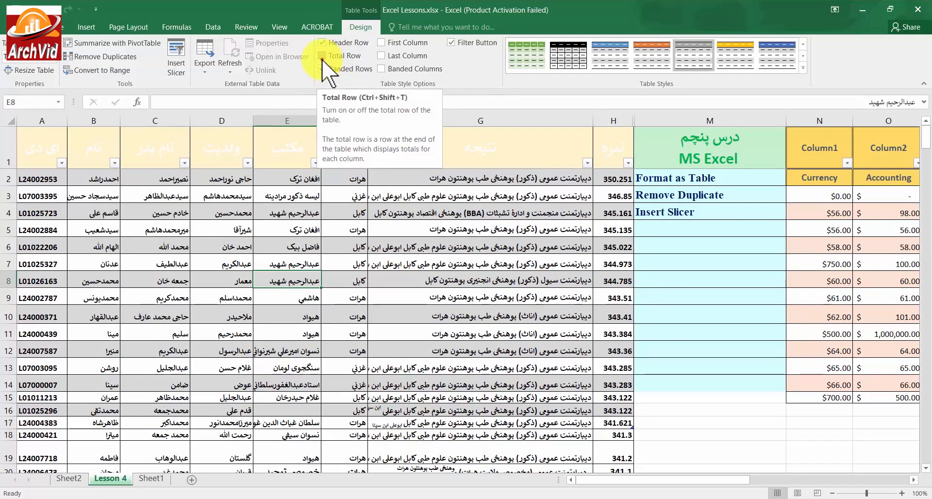
Step: Add a total row at the end of the student results table
{"action": "left_click", "coordinate": [323, 58]}
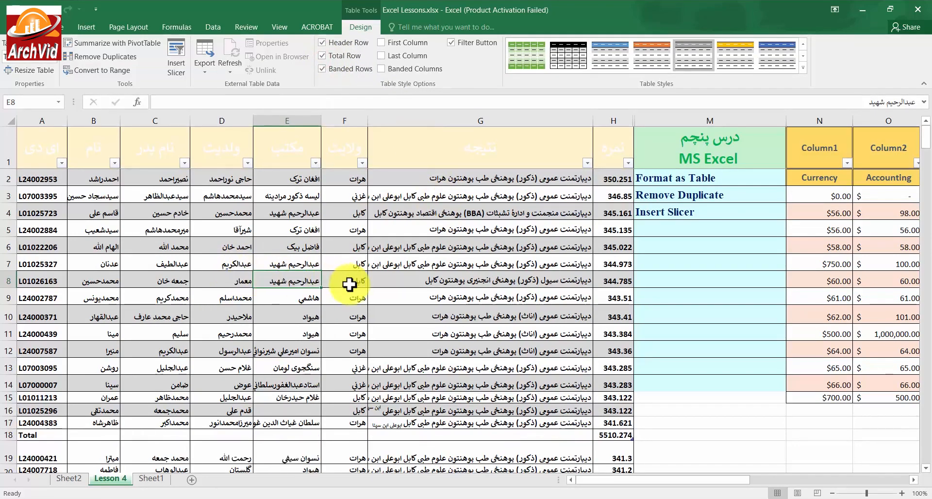
{"action": "scroll", "coordinate": [349, 285], "scroll_direction": "down", "scroll_amount": 1}
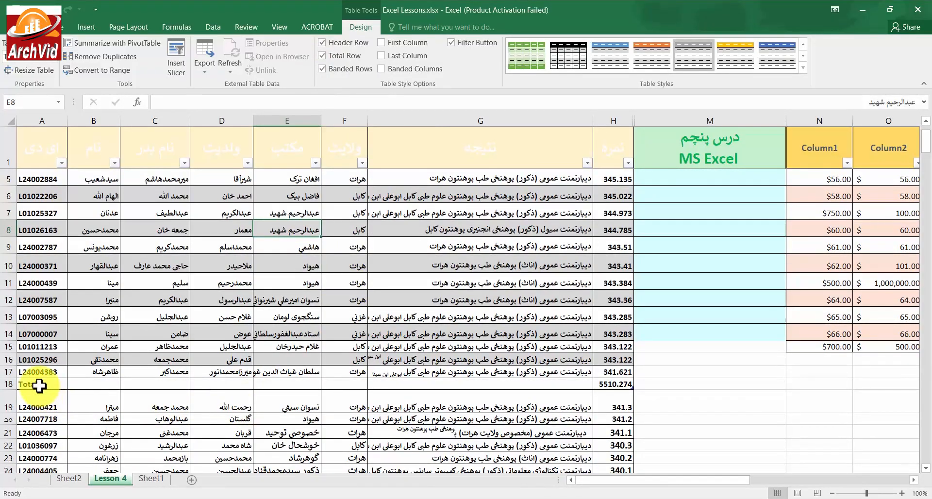
Step: Fill the results table's total row with yellow and set the score column's total to Count
{"action": "left_click_drag", "start_coordinate": [39, 386], "coordinate": [627, 386]}
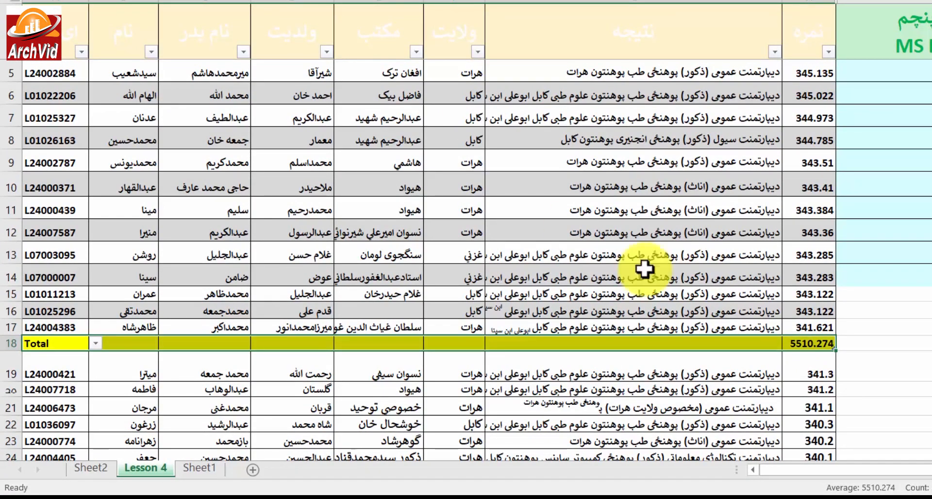
{"action": "left_click", "coordinate": [809, 375]}
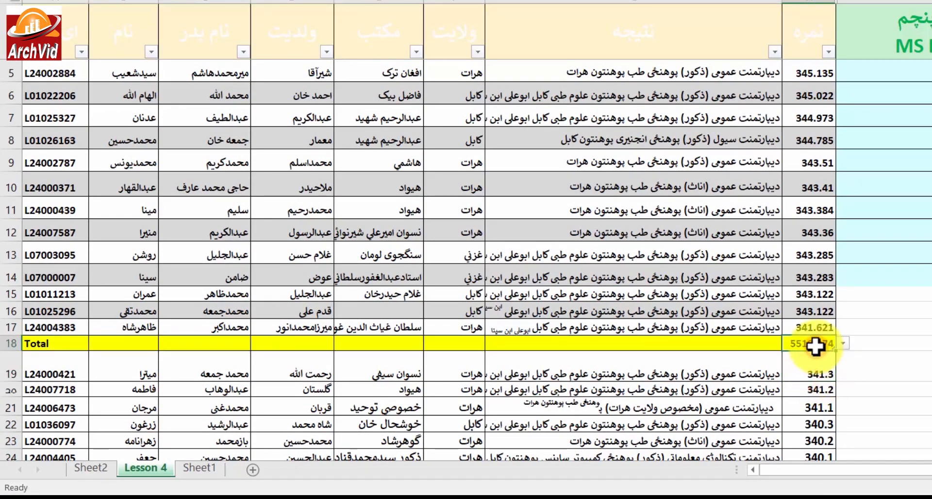
{"action": "left_click", "coordinate": [844, 344]}
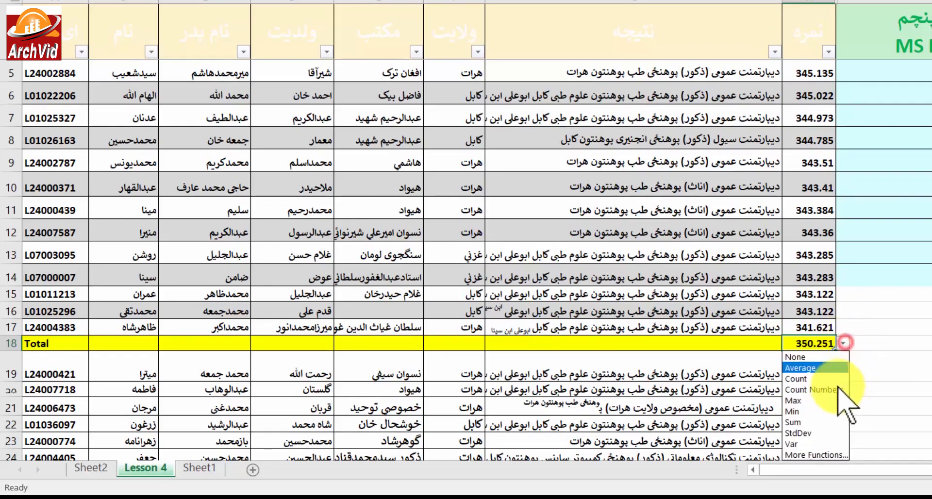
{"action": "left_click", "coordinate": [843, 343]}
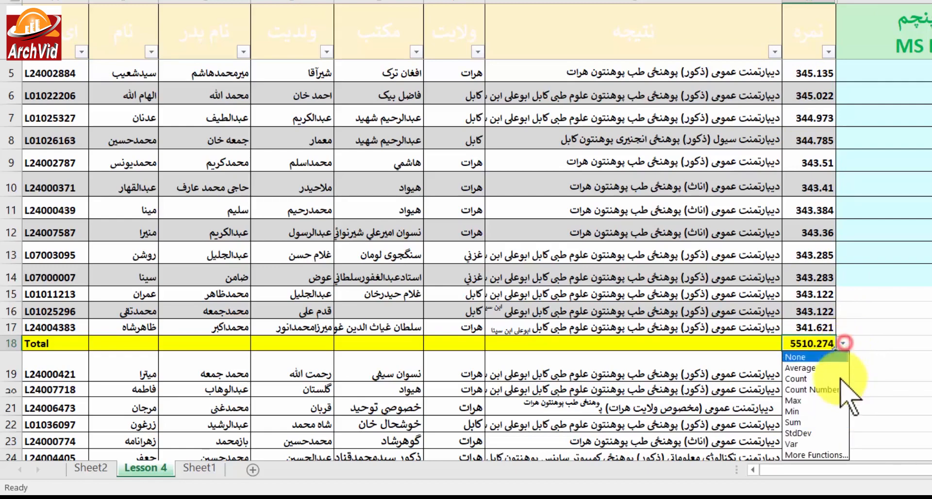
{"action": "left_click", "coordinate": [807, 379]}
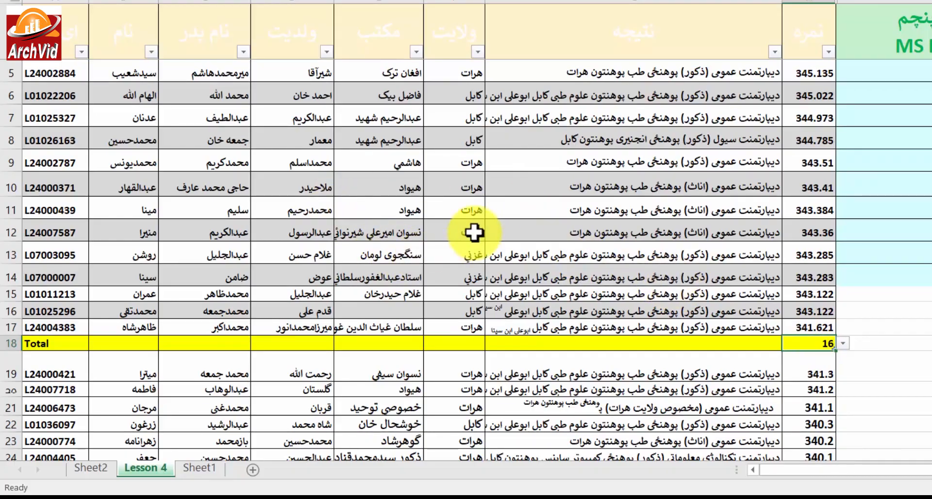
{"action": "left_click", "coordinate": [502, 226]}
Step: View the options for exporting the results table to a SharePoint list and close them without exporting
{"action": "scroll", "coordinate": [469, 220], "scroll_direction": "up", "scroll_amount": 1}
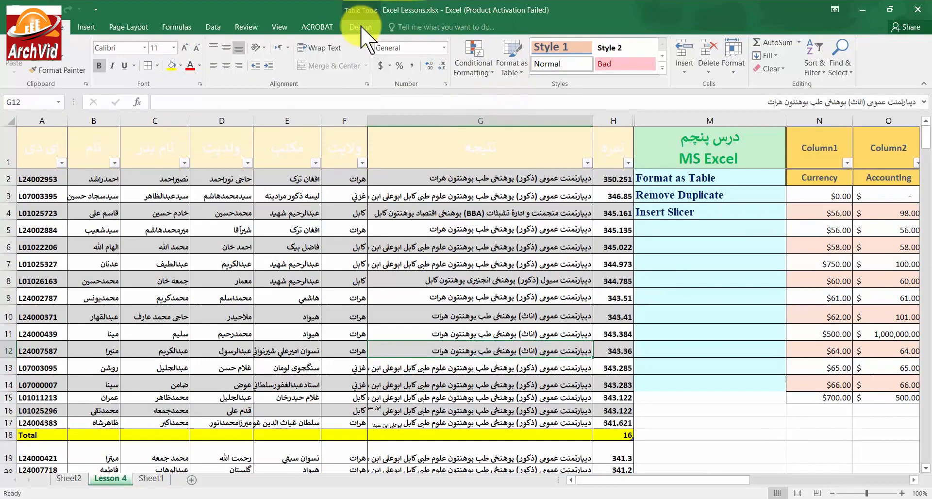
{"action": "left_click", "coordinate": [360, 28]}
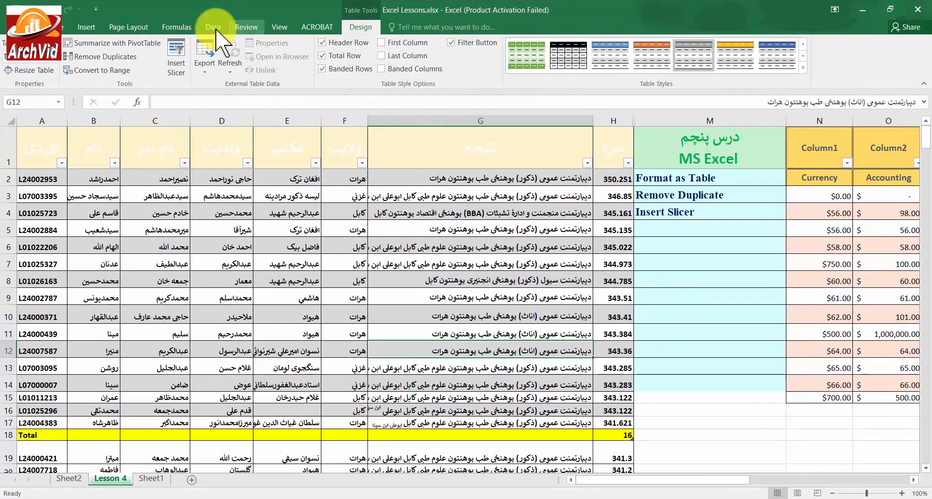
{"action": "left_click", "coordinate": [205, 67]}
{"action": "left_click", "coordinate": [241, 87]}
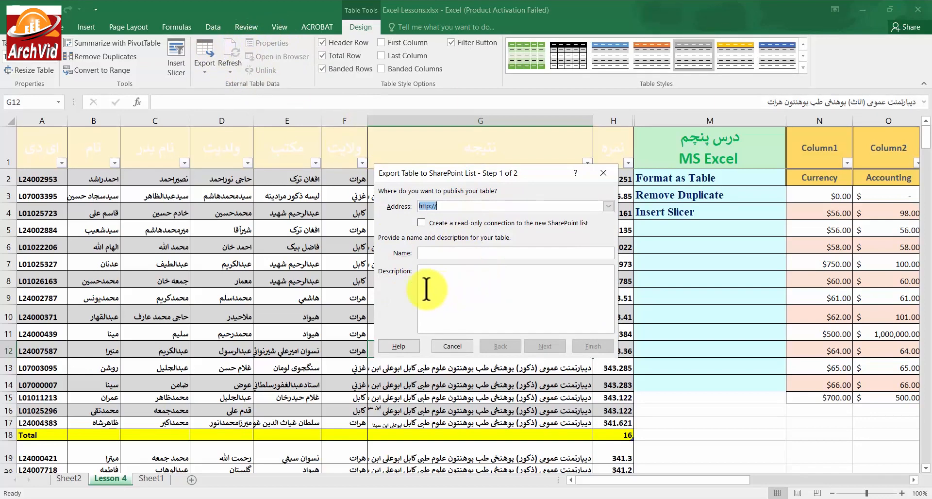
{"action": "left_click", "coordinate": [452, 348]}
Step: Insert slicers for the ای دی and ولایت columns of the results table and place them side by side over columns M to O
{"action": "left_click", "coordinate": [249, 239]}
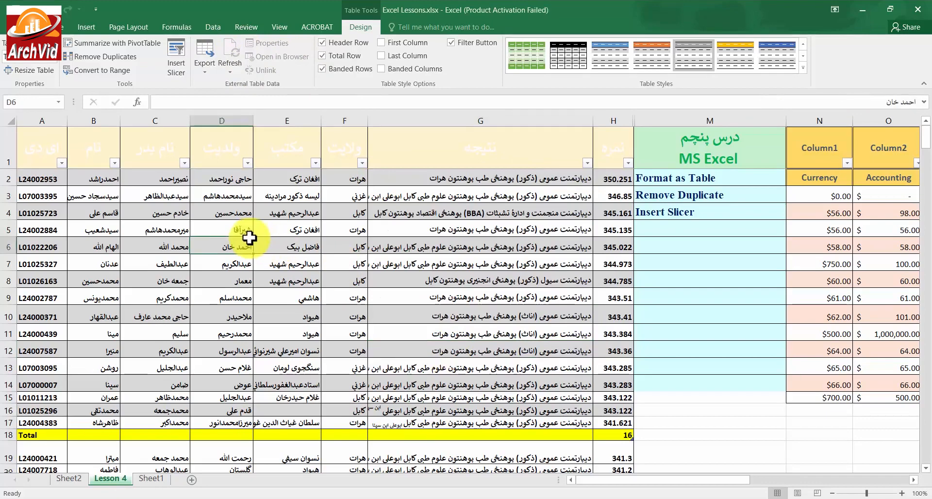
{"action": "left_click", "coordinate": [179, 70]}
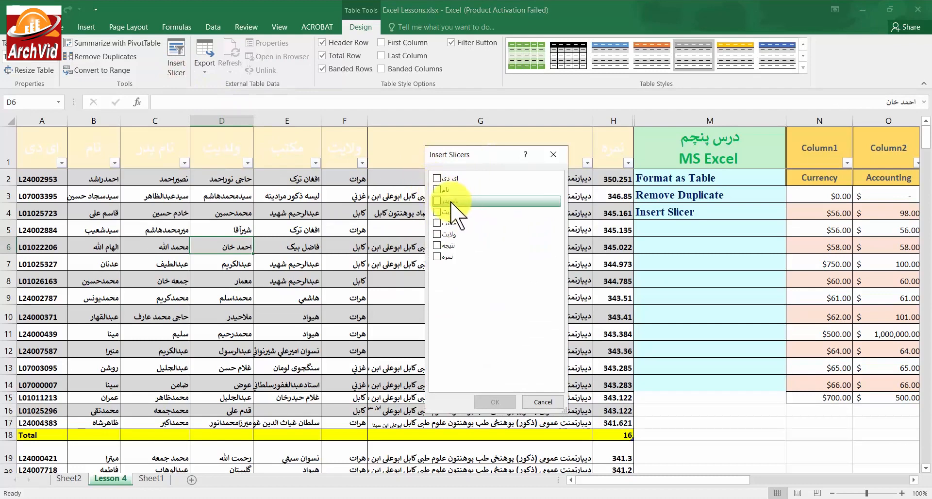
{"action": "left_click", "coordinate": [437, 178]}
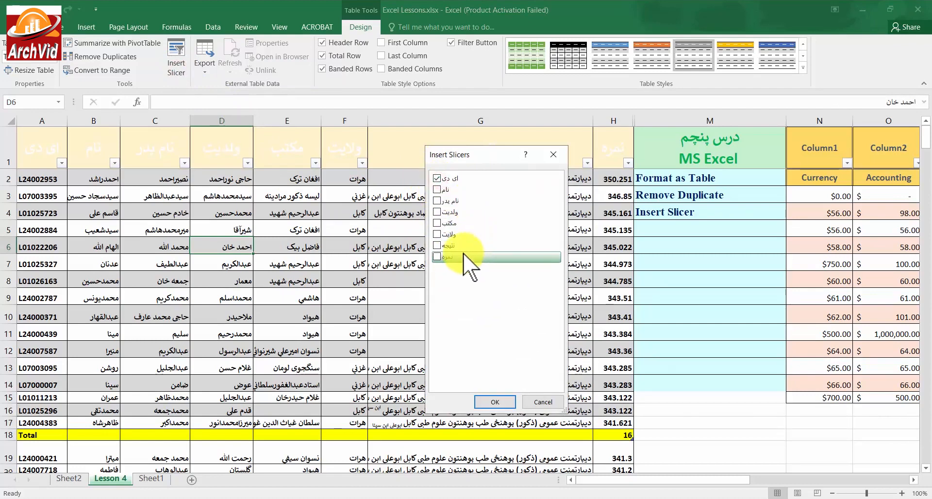
{"action": "left_click", "coordinate": [437, 234]}
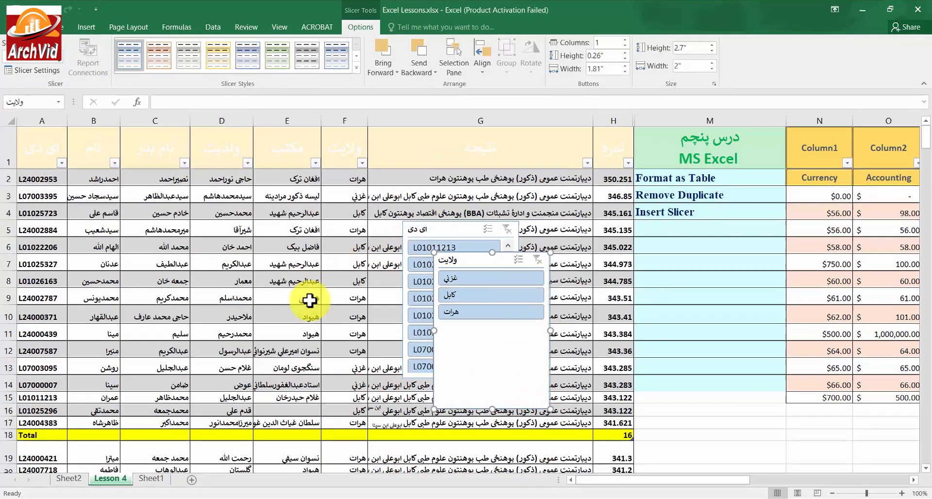
{"action": "left_click_drag", "start_coordinate": [478, 261], "coordinate": [824, 142]}
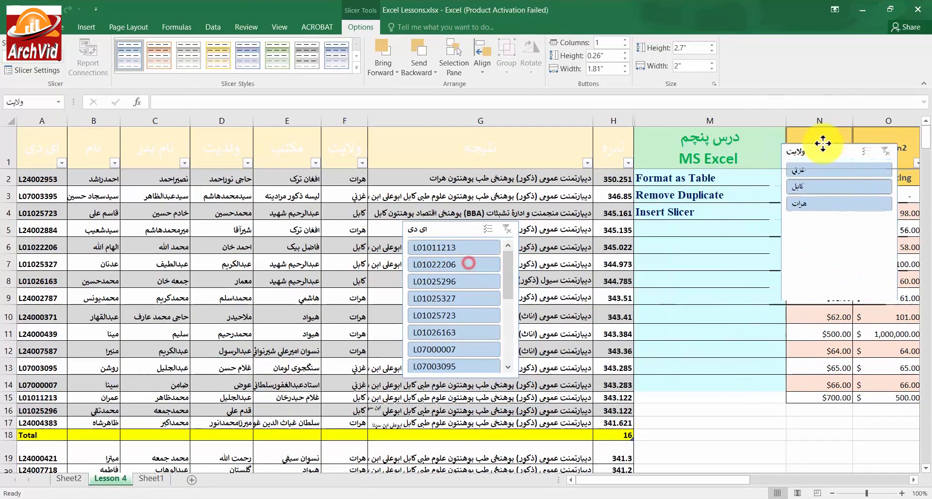
{"action": "left_click_drag", "start_coordinate": [435, 235], "coordinate": [697, 150]}
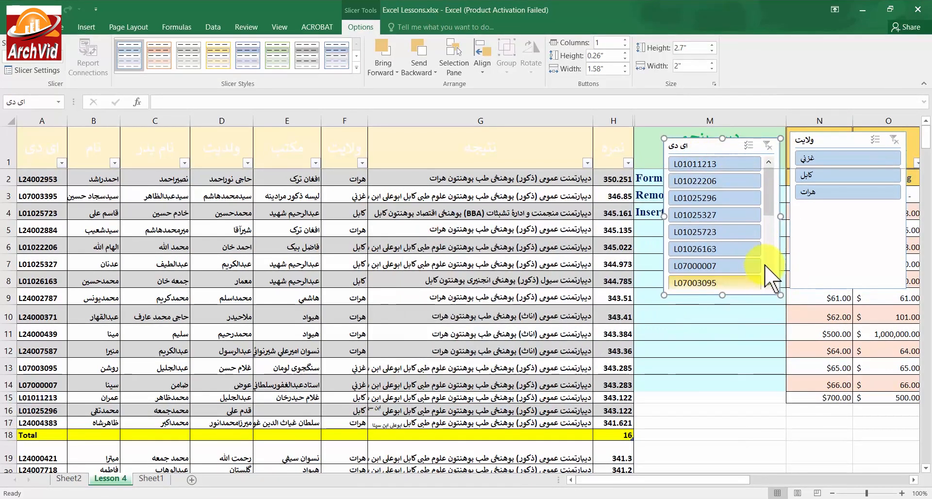
Step: Filter the results table by غزني, کابل and هرات in turn with the ولایت slicer, and clear that filter
{"action": "left_click", "coordinate": [836, 159]}
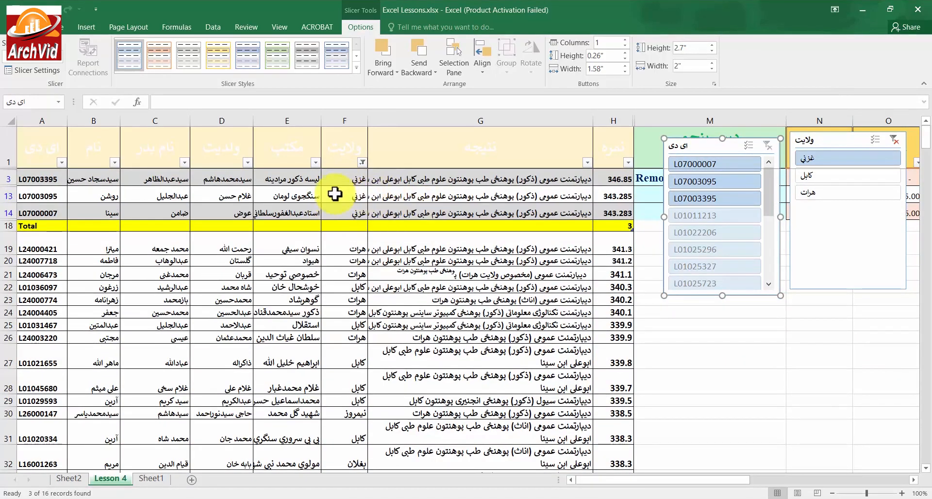
{"action": "left_click", "coordinate": [824, 176]}
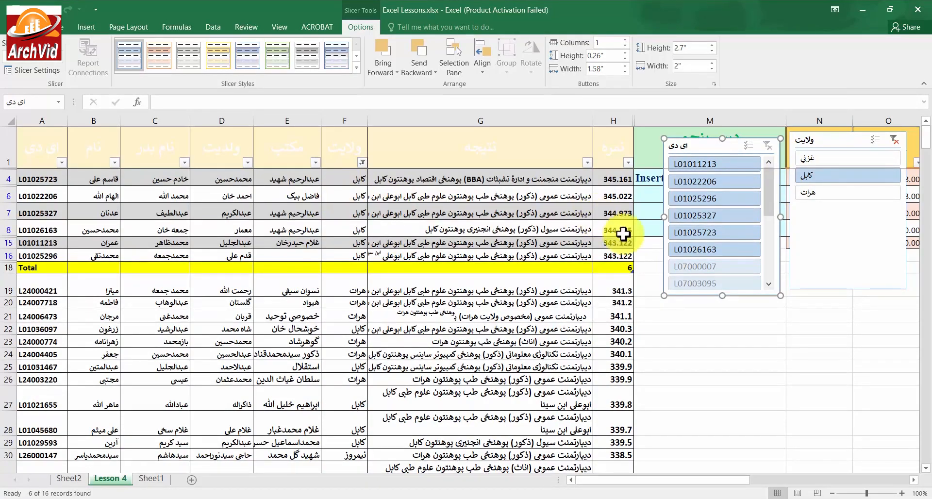
{"action": "left_click", "coordinate": [817, 193]}
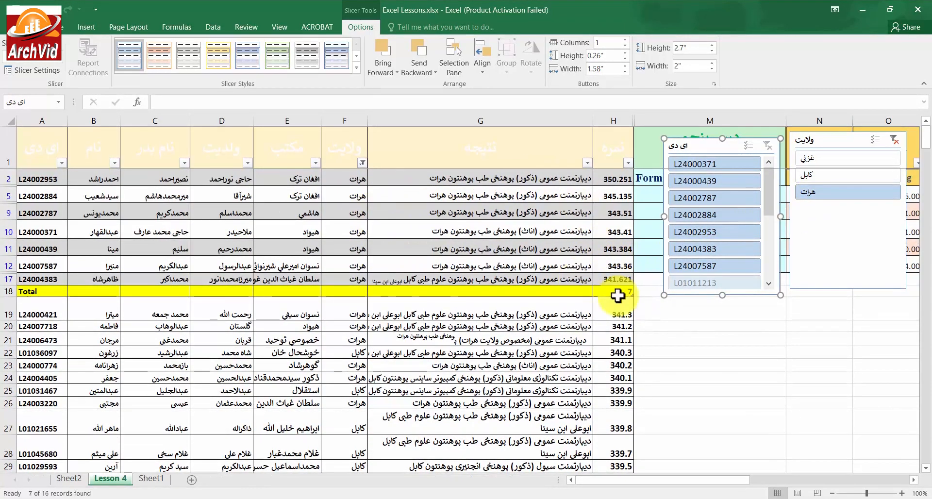
{"action": "left_click", "coordinate": [896, 141]}
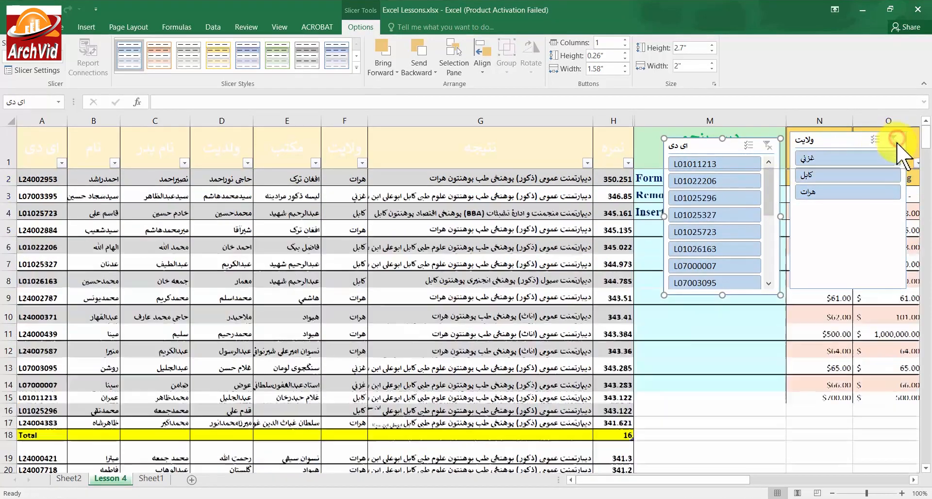
Step: Filter the results table by two individual student IDs in turn with the ای دی slicer, and clear that filter
{"action": "left_click", "coordinate": [688, 165]}
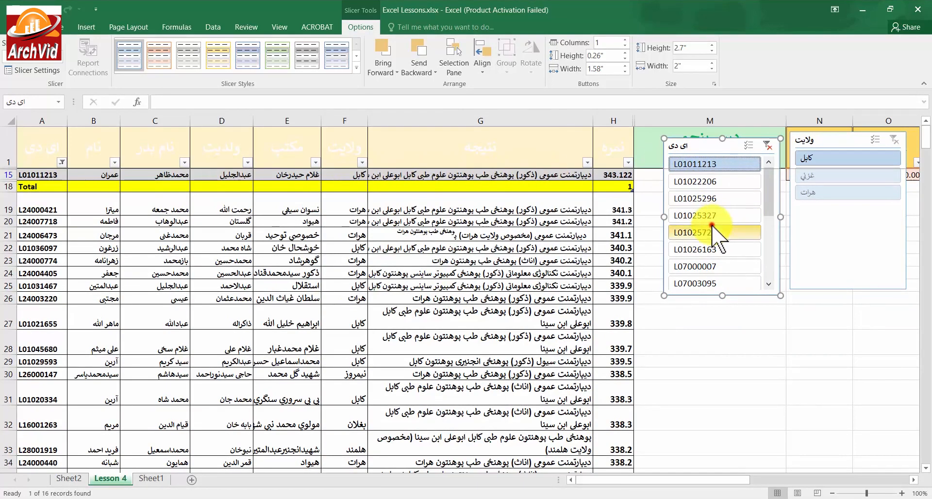
{"action": "left_click", "coordinate": [694, 232]}
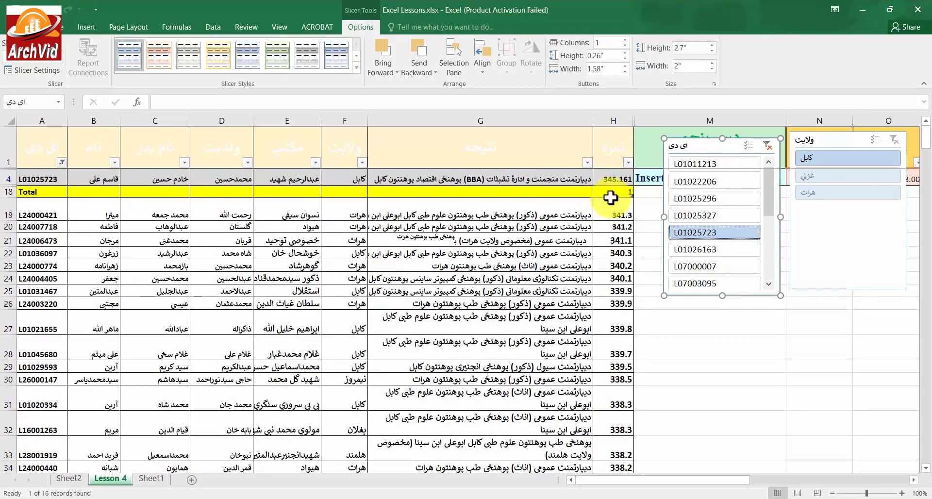
{"action": "left_click", "coordinate": [772, 146]}
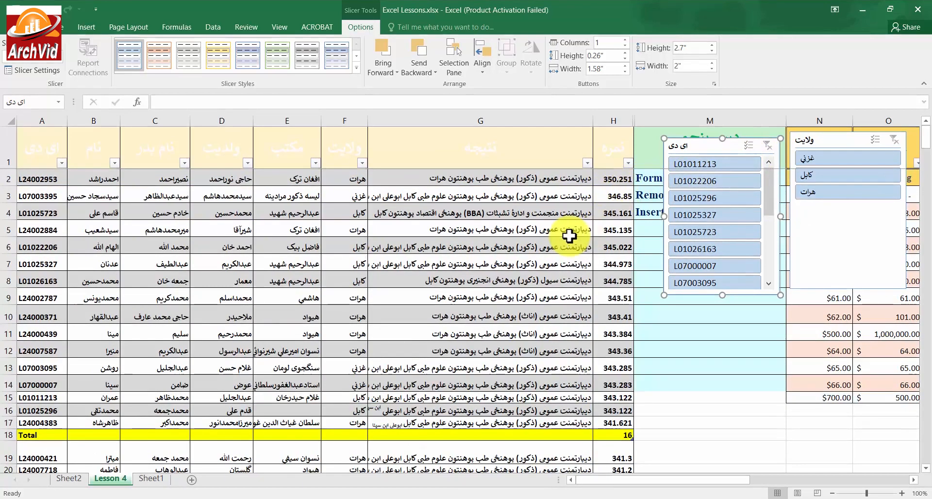
Step: Remove both the ای دی and ولایت slicers from the worksheet
{"action": "right_click", "coordinate": [741, 148]}
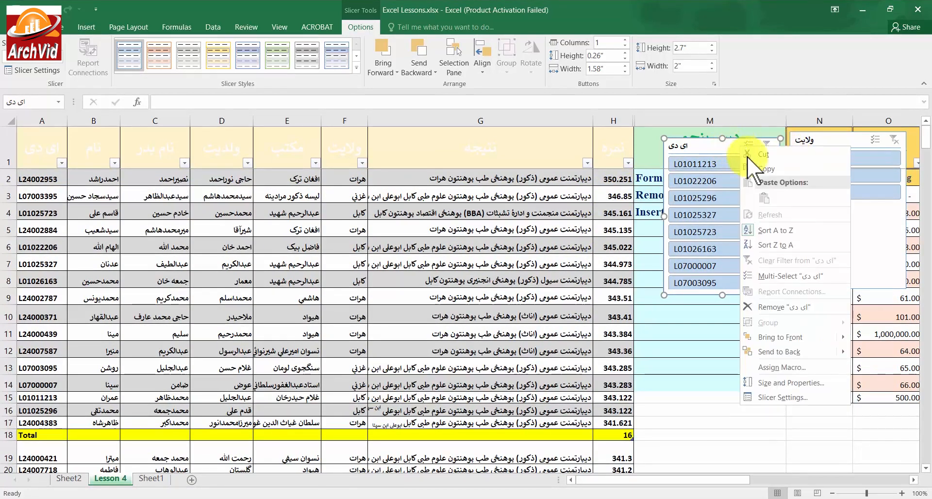
{"action": "left_click", "coordinate": [785, 307]}
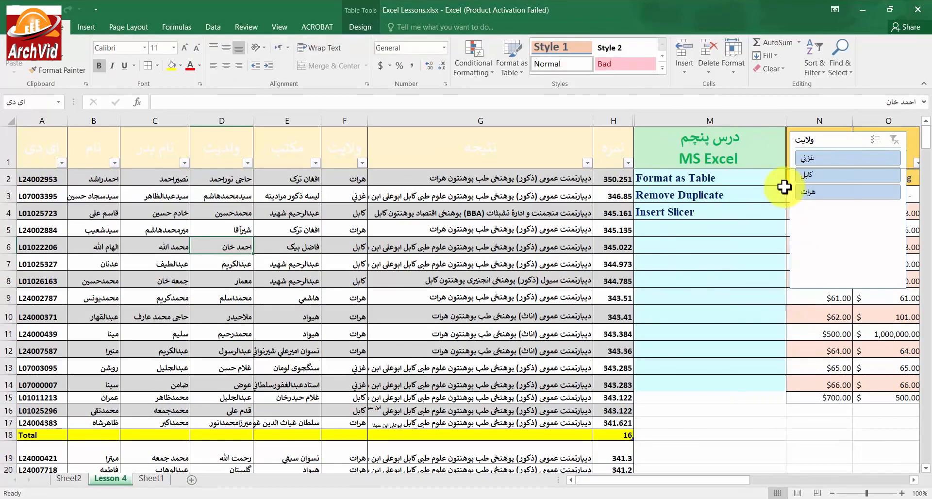
{"action": "right_click", "coordinate": [823, 140]}
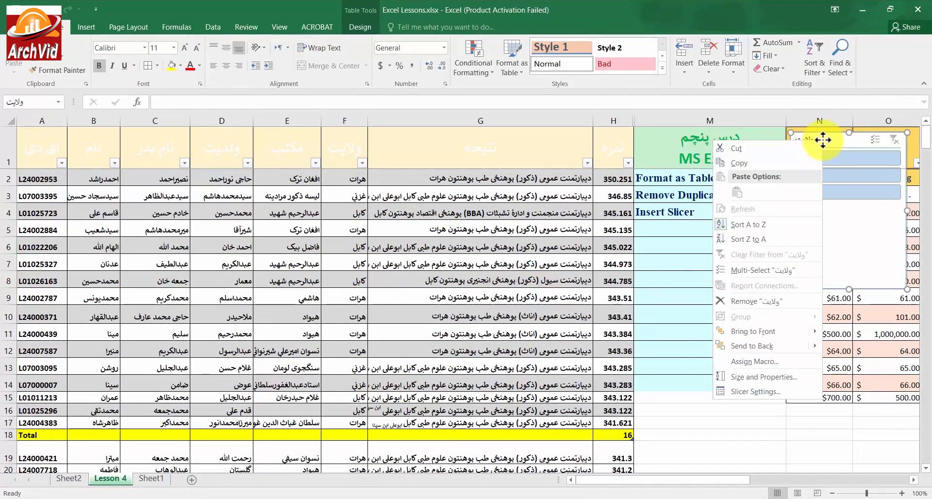
{"action": "left_click", "coordinate": [764, 302]}
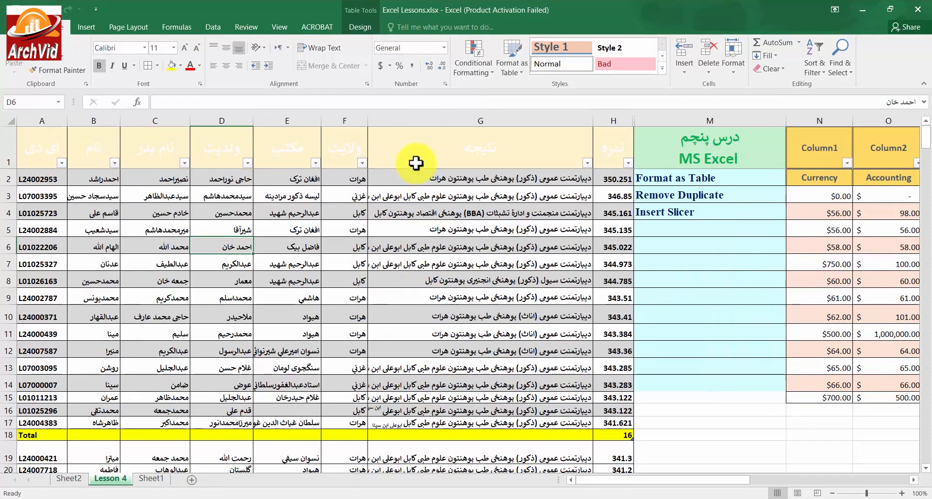
Step: Compare the results table's PivotTable and Remove Duplicates tools with the same commands among the general insert and data tools
{"action": "left_click", "coordinate": [360, 30]}
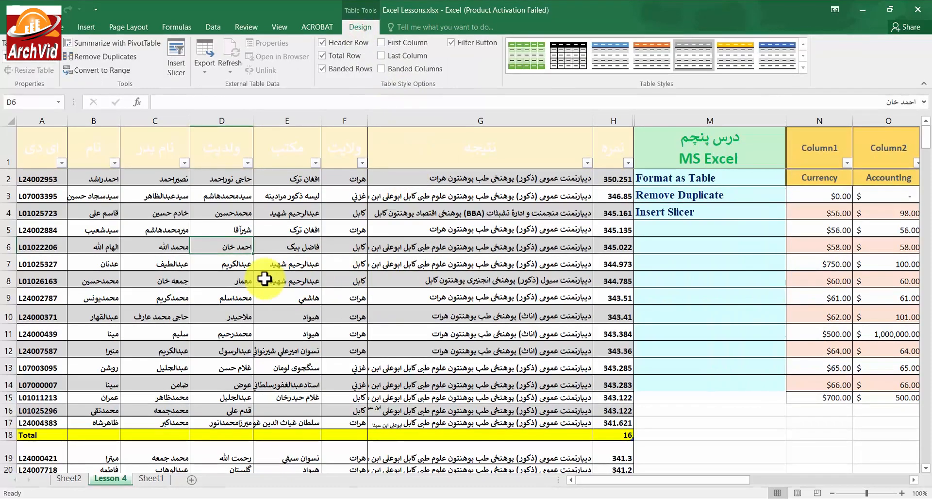
{"action": "left_click", "coordinate": [257, 277]}
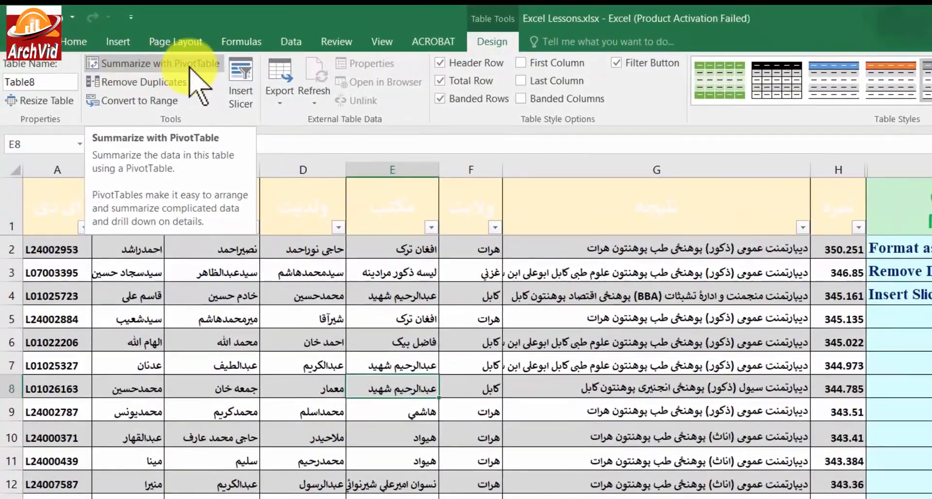
{"action": "left_click", "coordinate": [127, 41]}
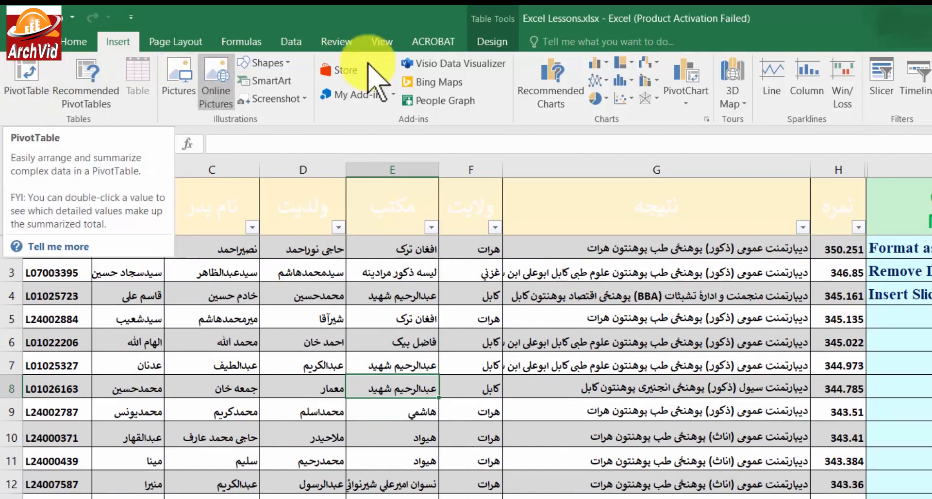
{"action": "left_click", "coordinate": [492, 42]}
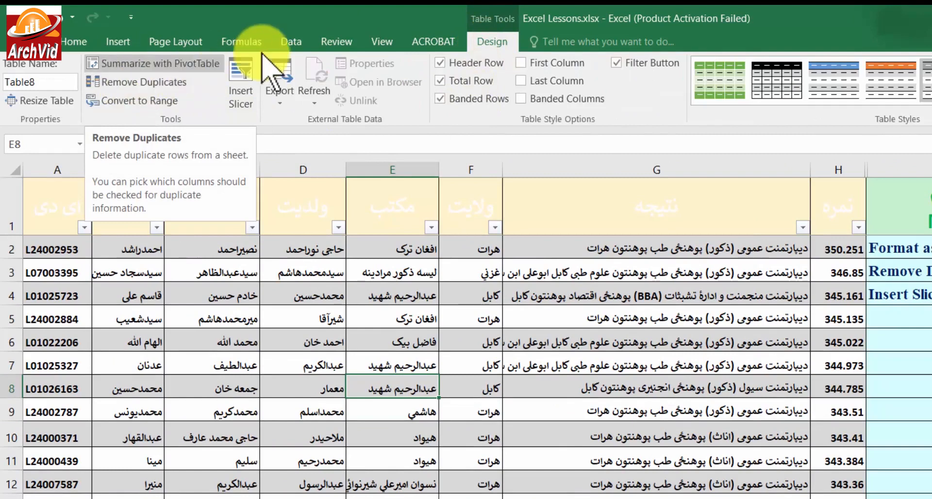
{"action": "left_click", "coordinate": [283, 42]}
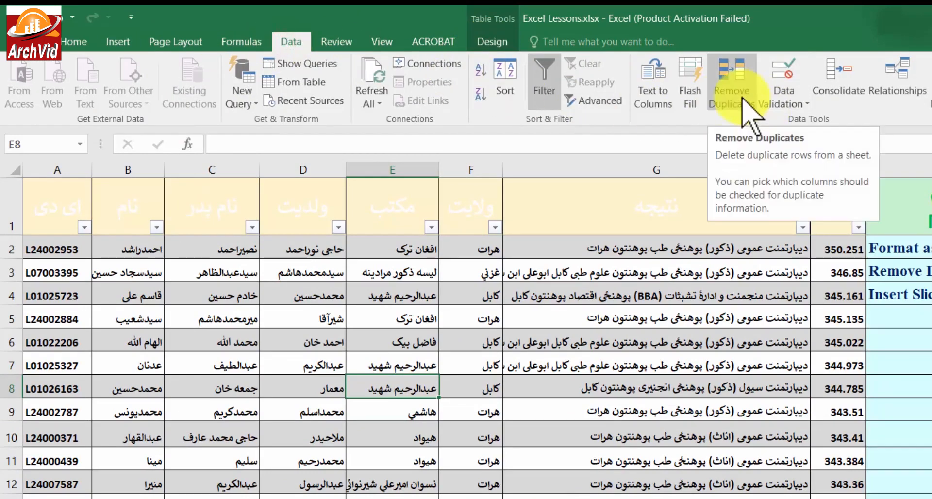
{"action": "left_click", "coordinate": [492, 42]}
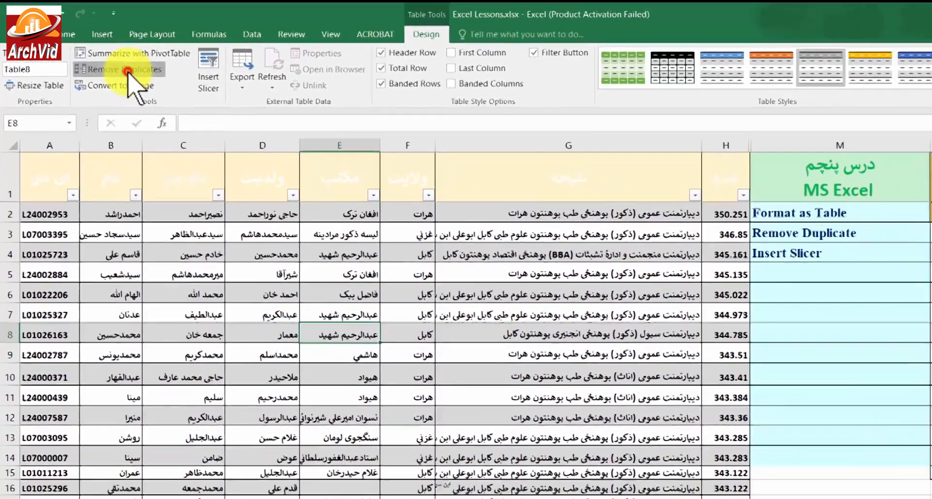
Step: Run Remove Duplicates on the results table, comparing only the ای دی column and treating the first row as headers
{"action": "left_click", "coordinate": [146, 82]}
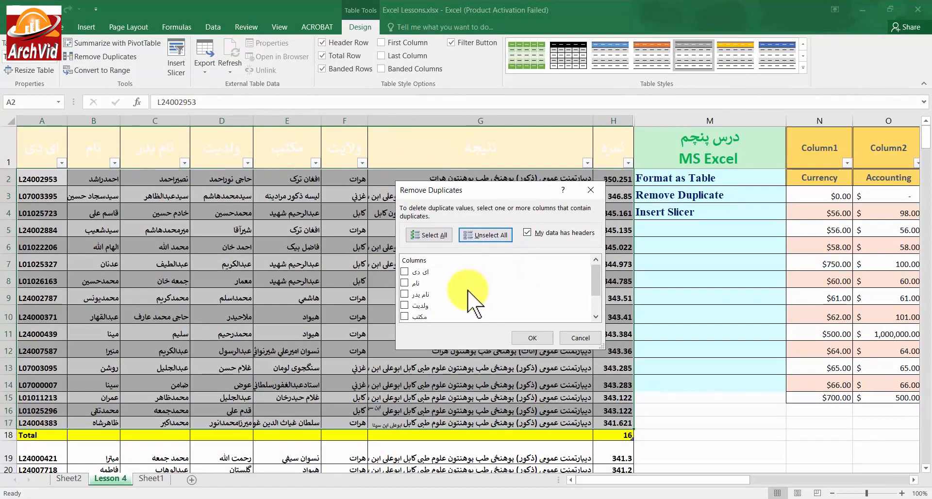
{"action": "left_click", "coordinate": [403, 272]}
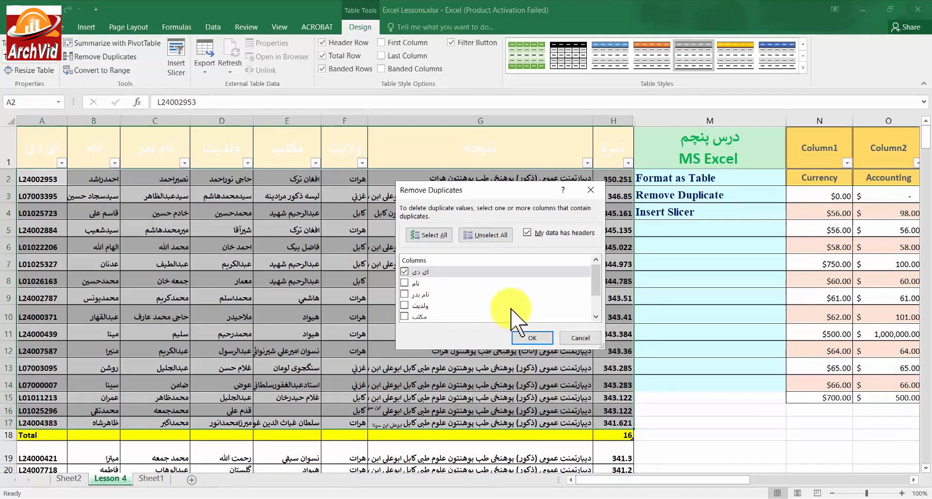
{"action": "left_click", "coordinate": [533, 338]}
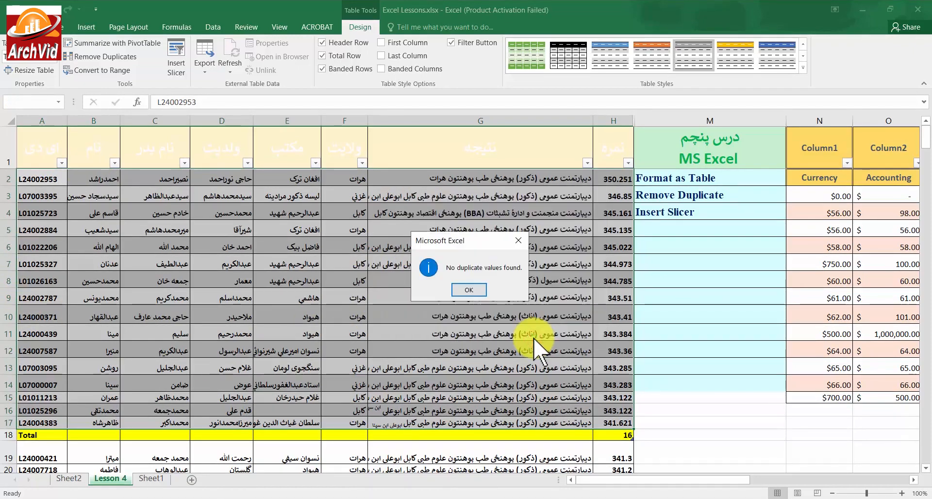
{"action": "left_click", "coordinate": [468, 290]}
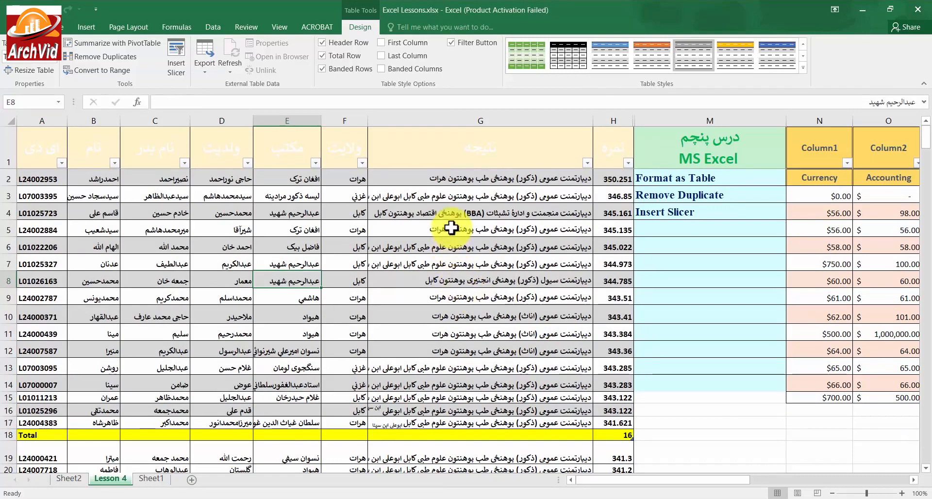
Step: Run Remove Duplicates on the results table, comparing only the ولایت column, and check the remaining province entries
{"action": "left_click", "coordinate": [102, 56]}
{"action": "left_click", "coordinate": [501, 233]}
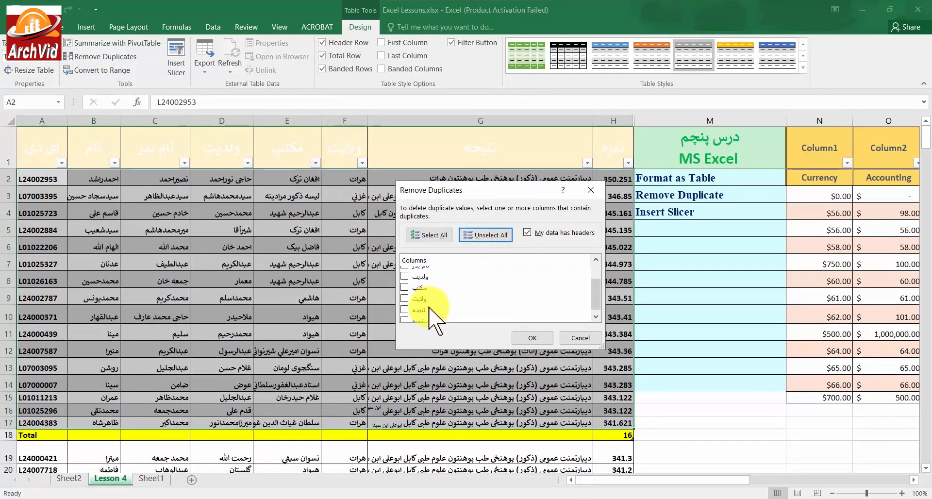
{"action": "left_click", "coordinate": [405, 298]}
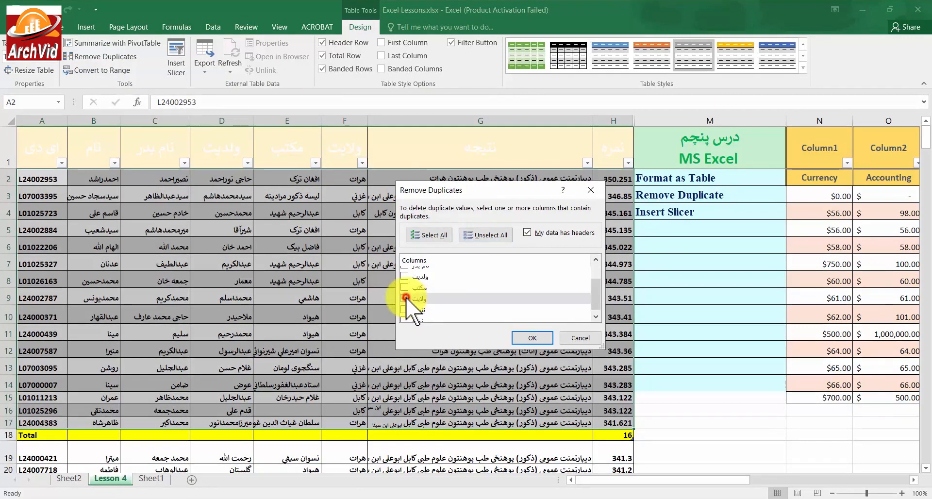
{"action": "left_click", "coordinate": [536, 337]}
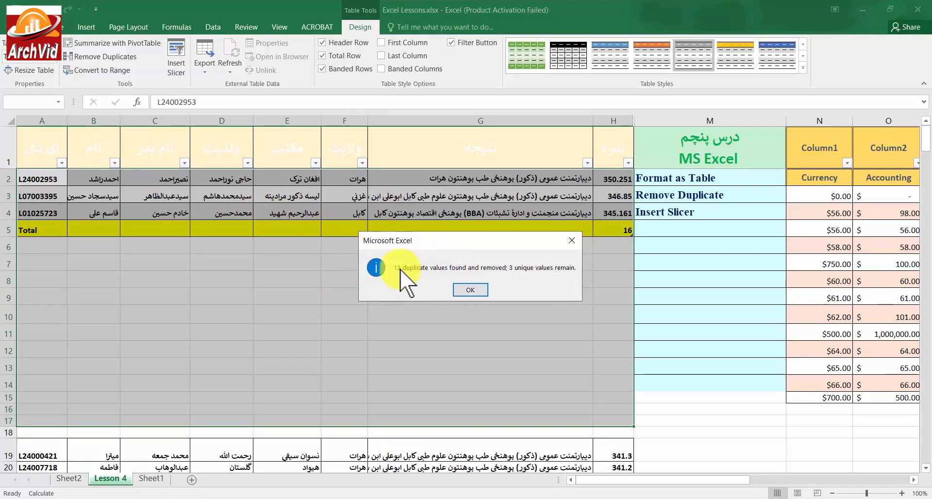
{"action": "left_click", "coordinate": [465, 291]}
{"action": "left_click_drag", "start_coordinate": [362, 179], "coordinate": [362, 211]}
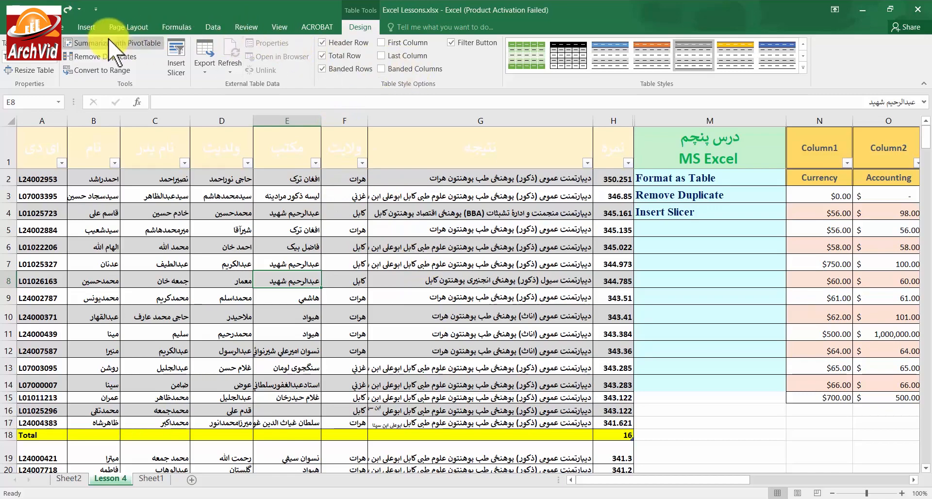
Step: Convert the results table to a normal range and remove its leftover table formatting and Total row
{"action": "left_click", "coordinate": [97, 73]}
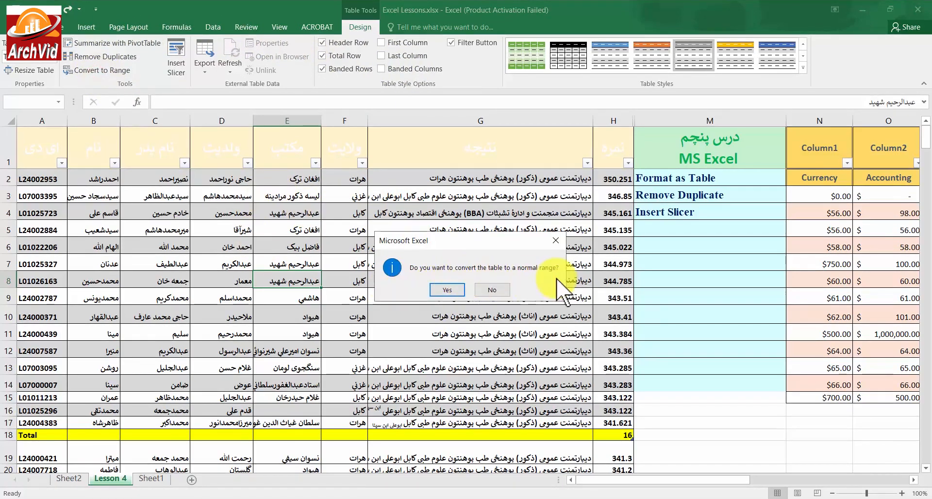
{"action": "left_click", "coordinate": [443, 290]}
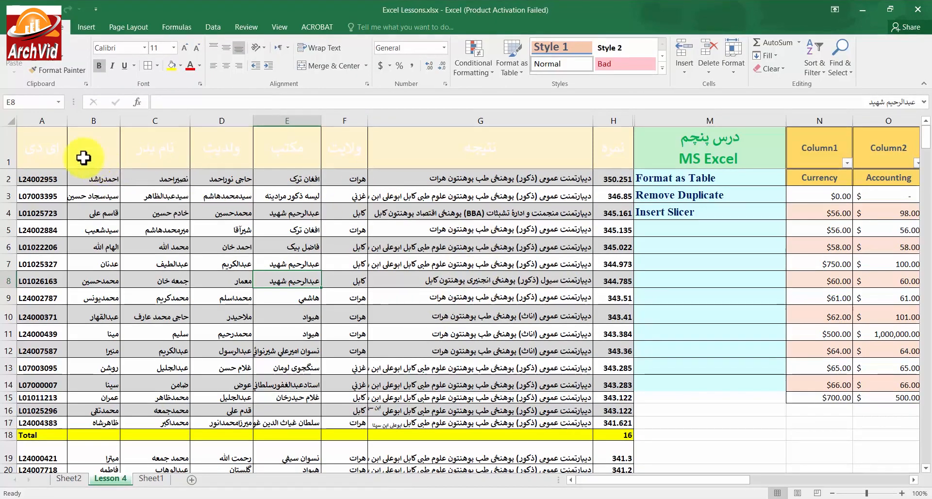
{"action": "left_click_drag", "start_coordinate": [41, 150], "coordinate": [599, 432]}
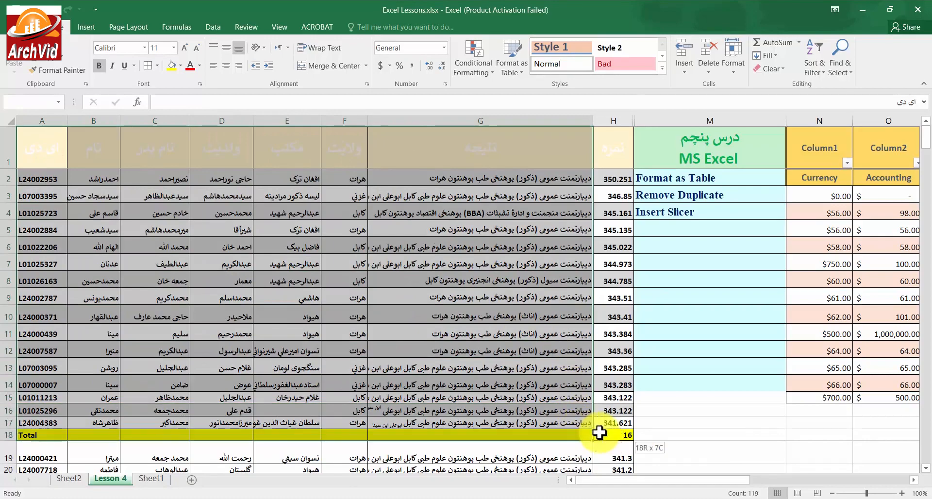
{"action": "left_click", "coordinate": [498, 313]}
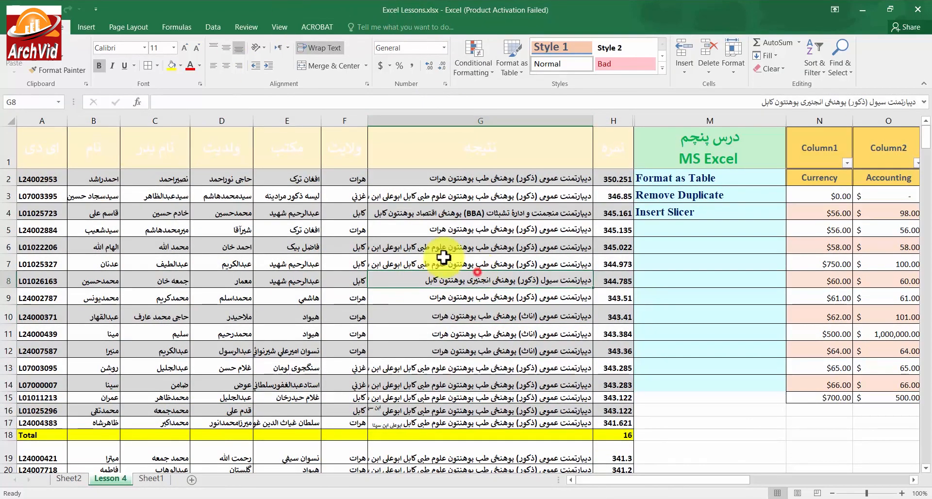
{"action": "left_click", "coordinate": [237, 241]}
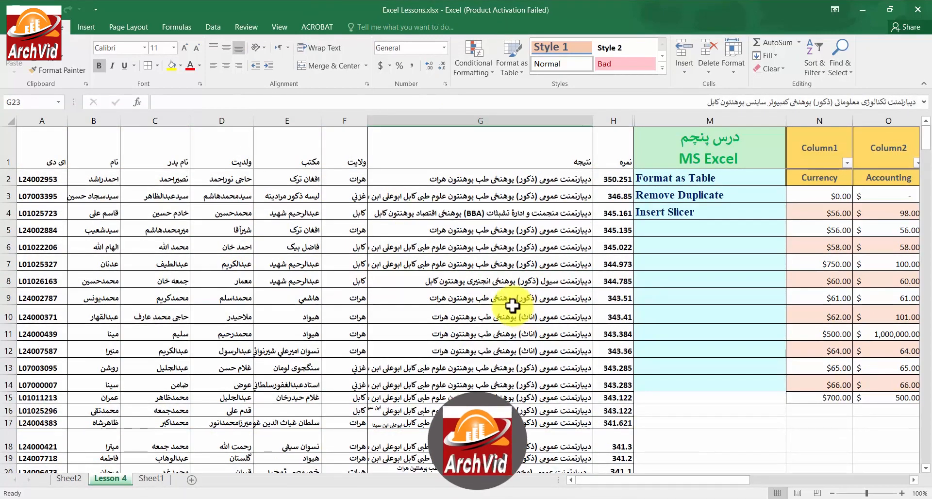
Step: Create a new custom table style named "my table"
{"action": "left_click", "coordinate": [51, 150]}
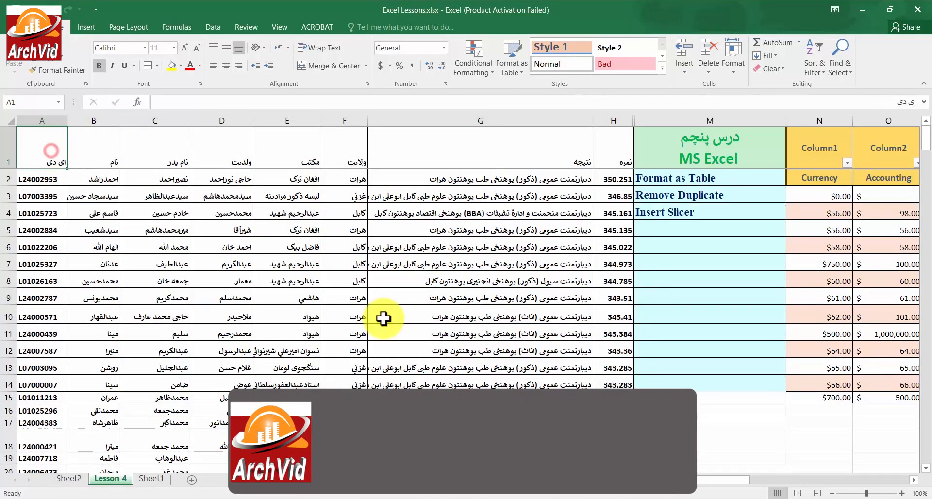
{"action": "left_click", "coordinate": [384, 318]}
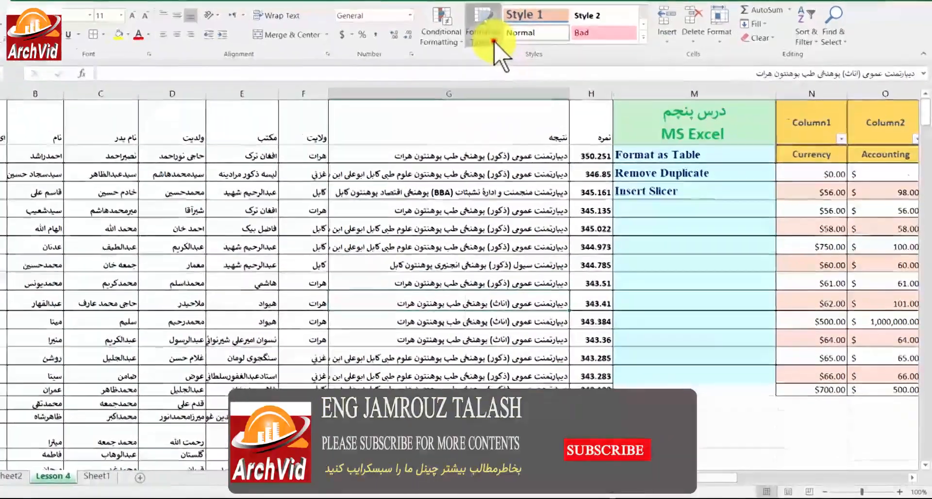
{"action": "left_click", "coordinate": [494, 41]}
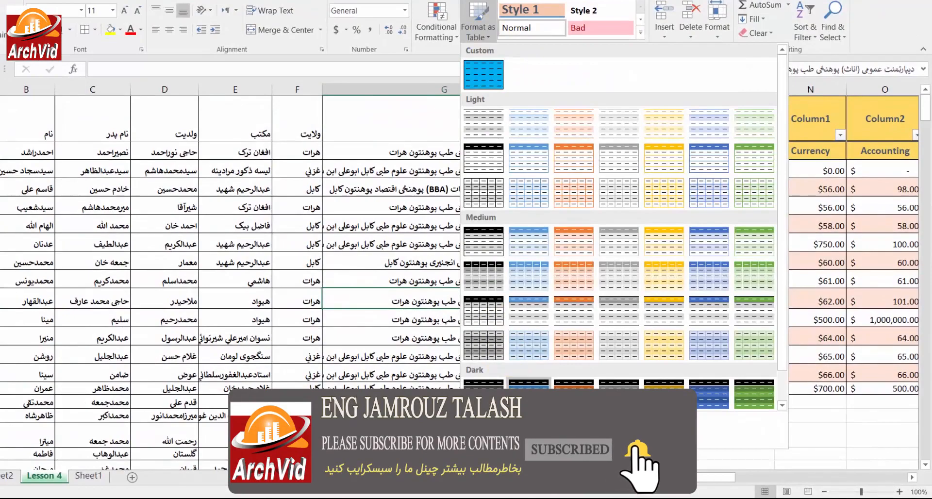
{"action": "left_click", "coordinate": [510, 421]}
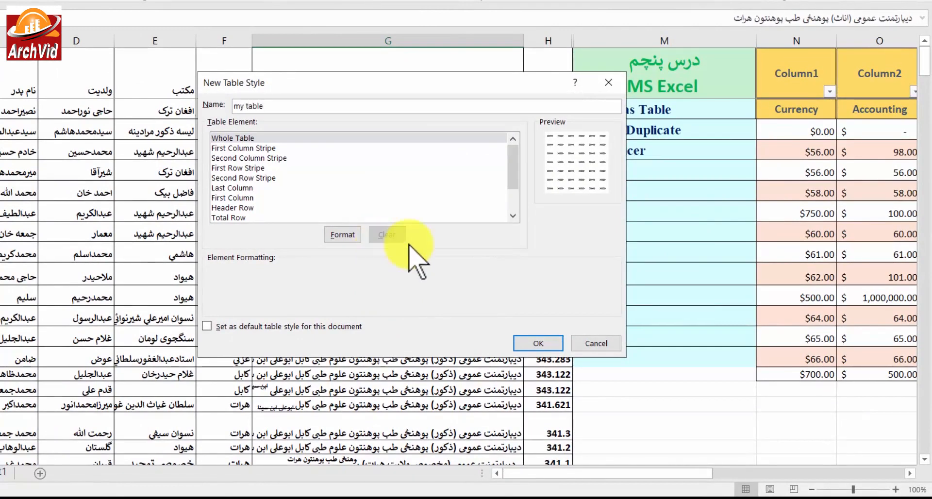
Step: Format the style's Whole Table element with a light gray fill, a double-line outline border and bold strikethrough text
{"action": "left_click", "coordinate": [340, 234]}
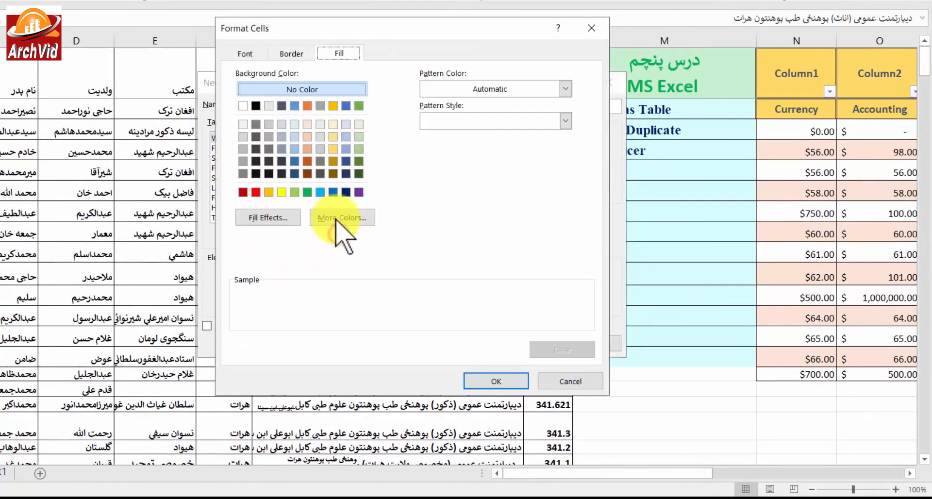
{"action": "left_click", "coordinate": [321, 136]}
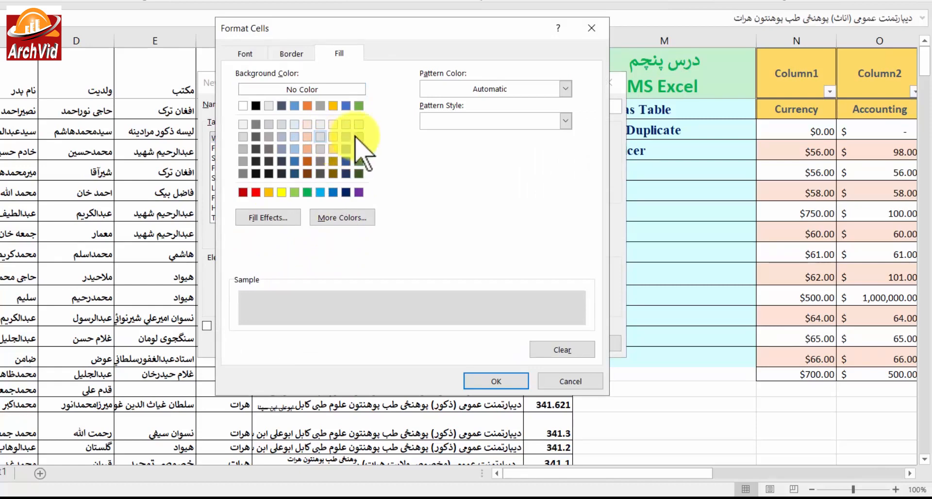
{"action": "left_click", "coordinate": [292, 53]}
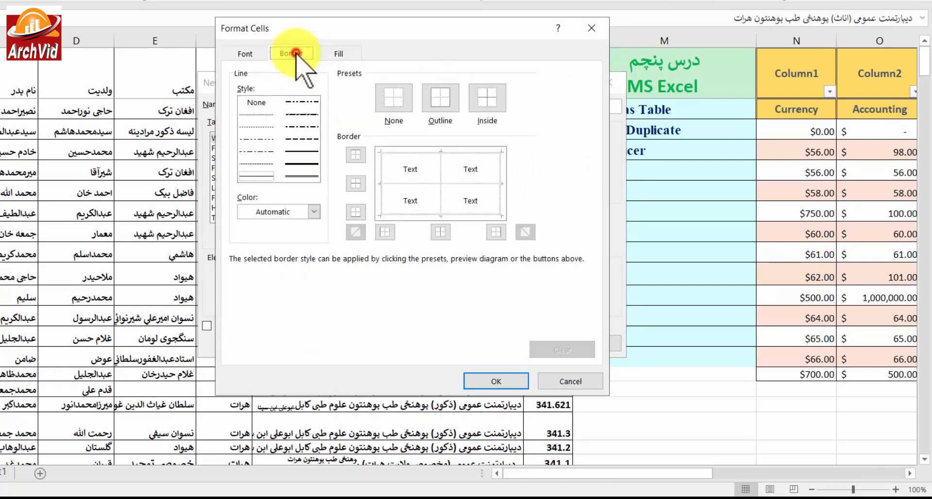
{"action": "left_click", "coordinate": [301, 174]}
{"action": "left_click", "coordinate": [441, 103]}
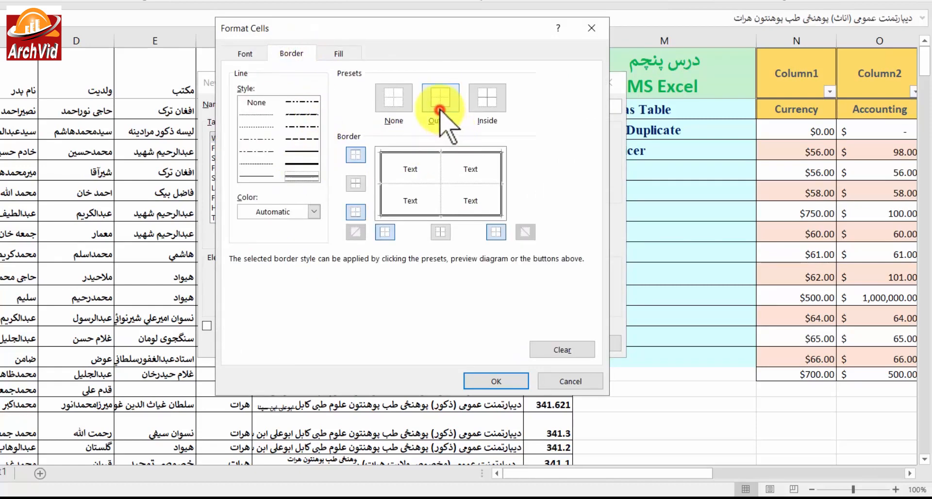
{"action": "left_click", "coordinate": [245, 53]}
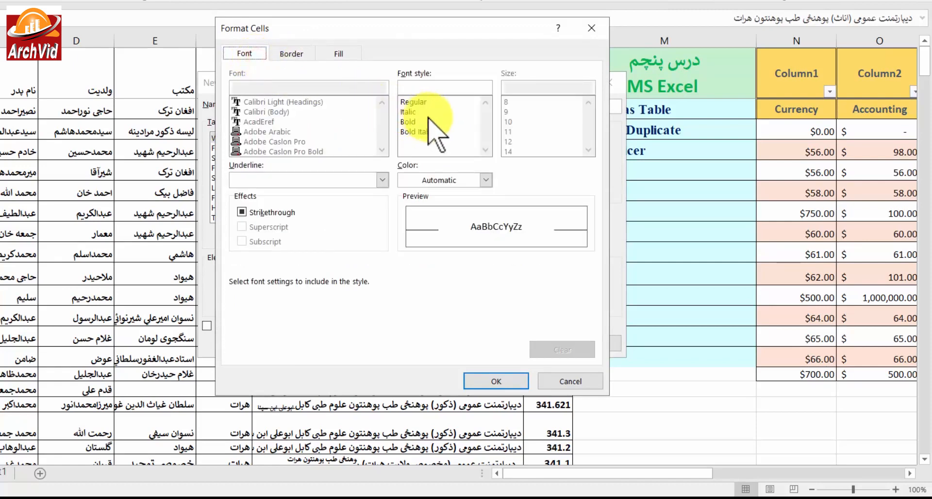
{"action": "left_click", "coordinate": [407, 123]}
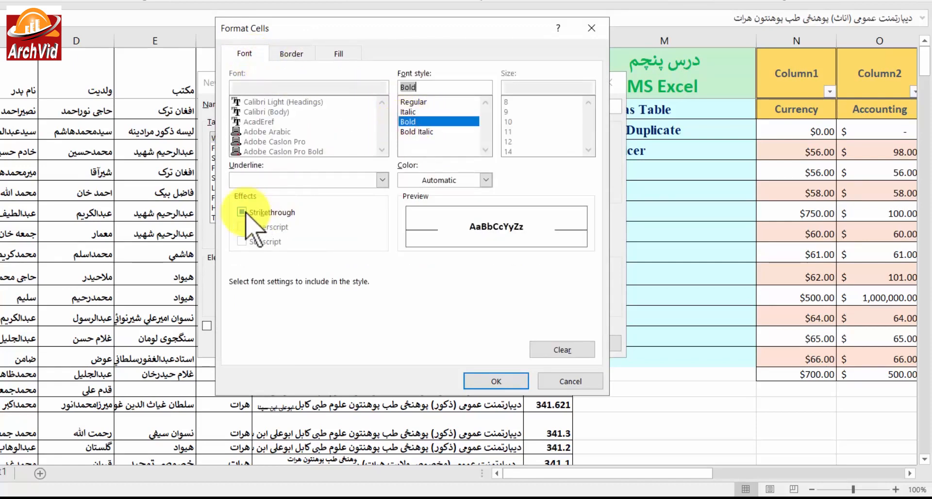
{"action": "left_click", "coordinate": [496, 381]}
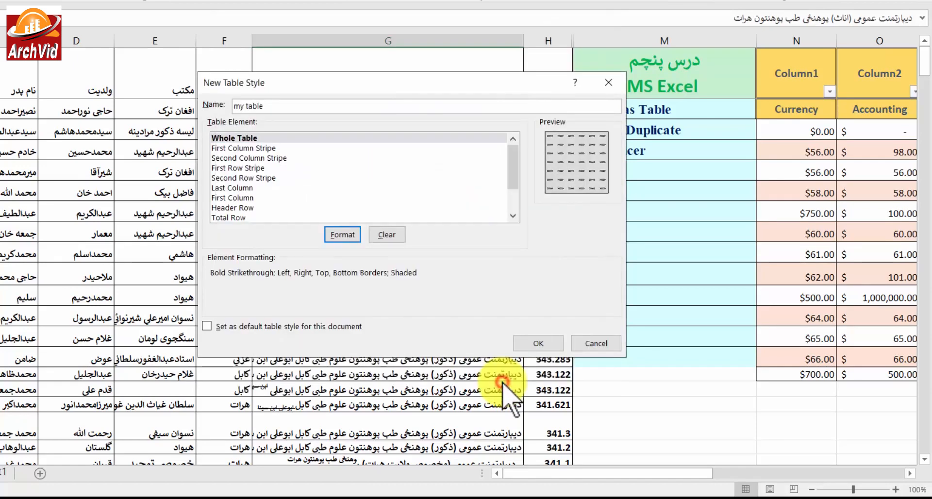
Step: Give the style's Total Row element a yellow fill
{"action": "left_click", "coordinate": [238, 217]}
{"action": "left_click", "coordinate": [340, 234]}
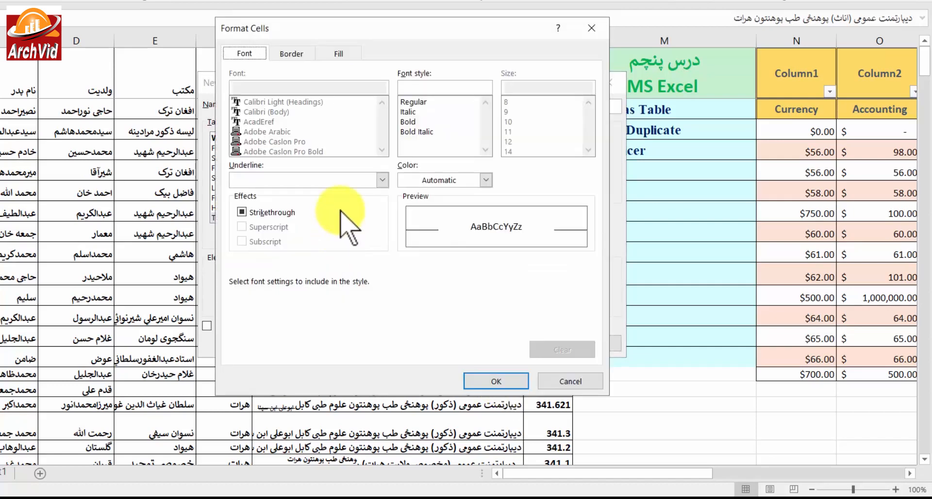
{"action": "left_click", "coordinate": [335, 55]}
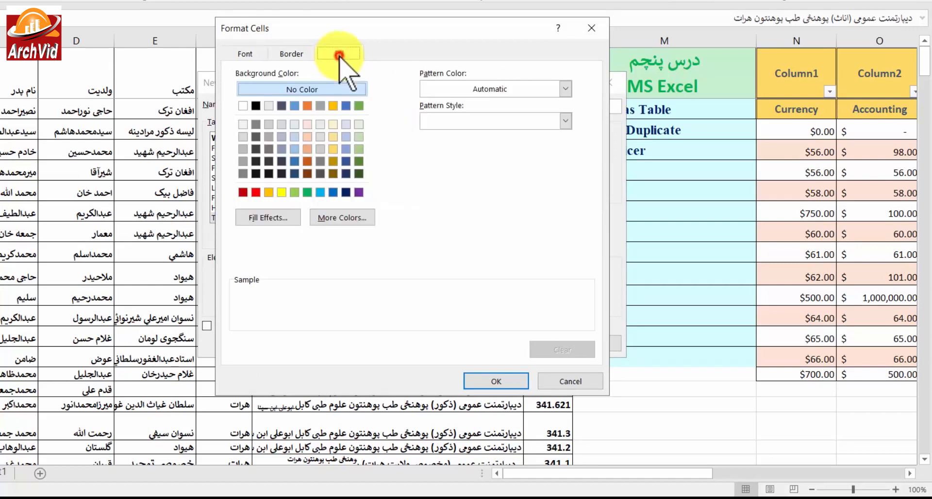
{"action": "left_click", "coordinate": [281, 192]}
{"action": "left_click", "coordinate": [496, 382]}
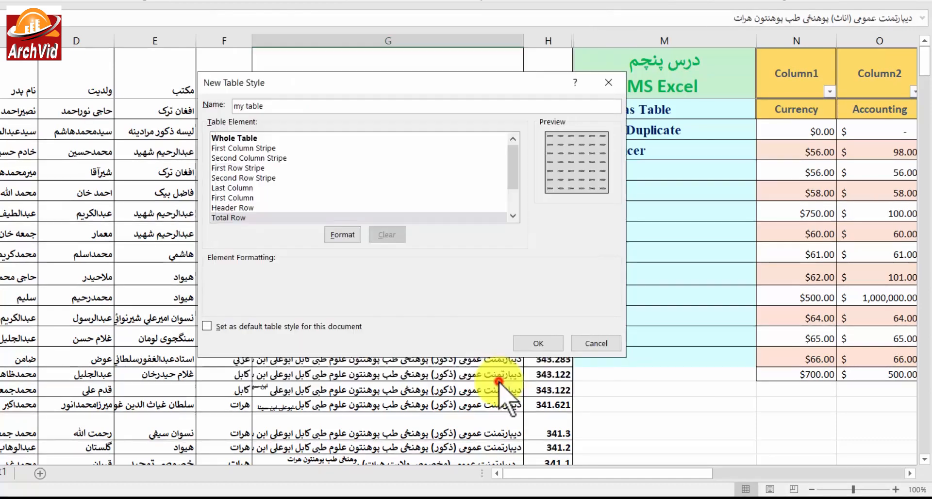
Step: Fill the style's First Column element with dark blue, and save the style as the document's default table style
{"action": "left_click", "coordinate": [232, 197]}
{"action": "left_click", "coordinate": [345, 235]}
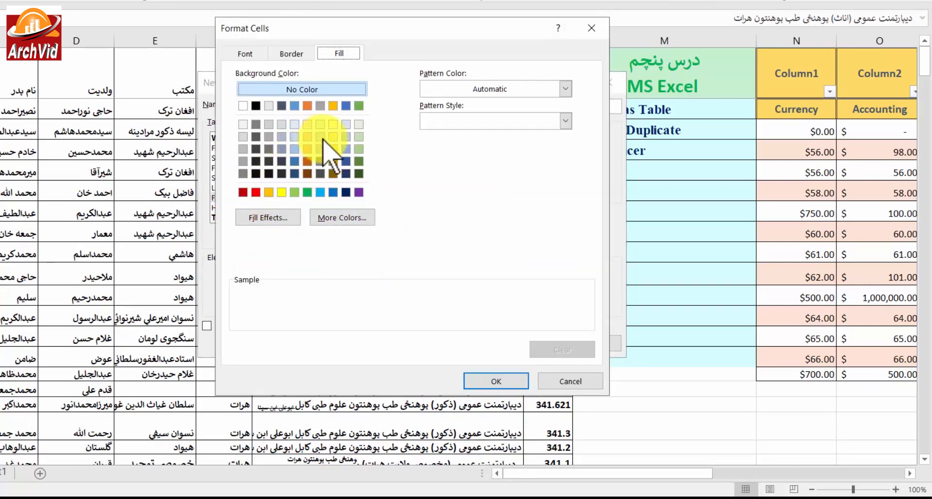
{"action": "left_click", "coordinate": [346, 160]}
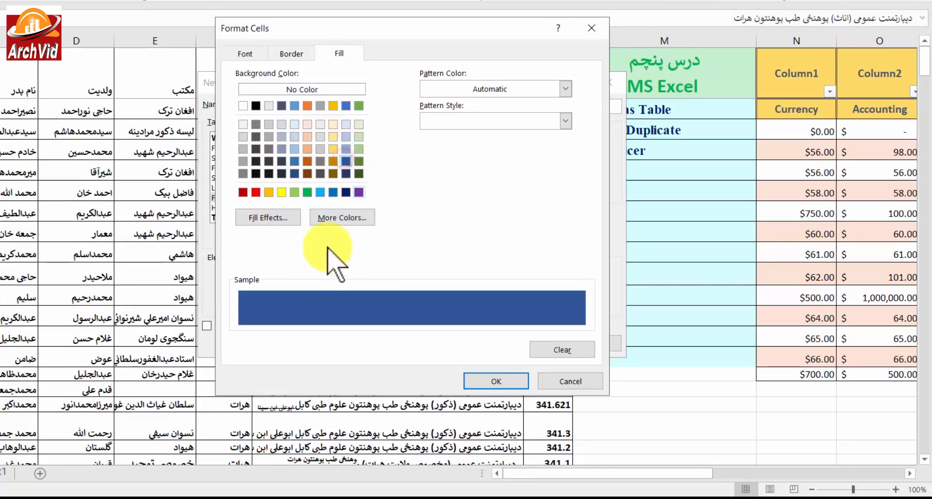
{"action": "left_click", "coordinate": [496, 381]}
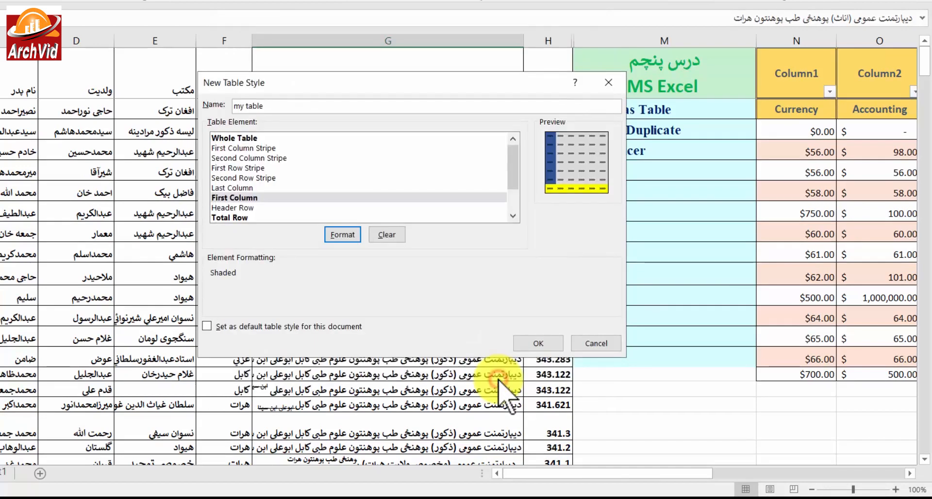
{"action": "left_click", "coordinate": [207, 326]}
{"action": "left_click", "coordinate": [542, 344]}
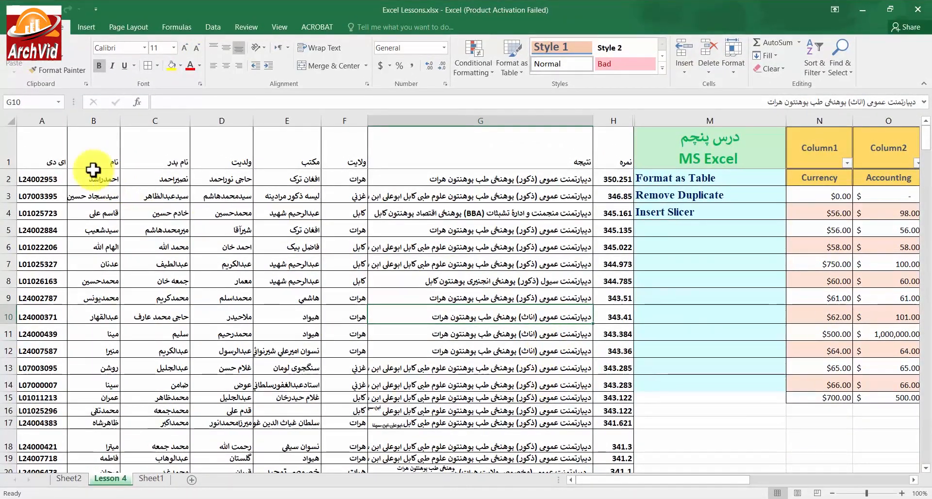
Step: Format the range A1:H19 as a table with headers, using the custom "my table" style
{"action": "left_click_drag", "start_coordinate": [48, 151], "coordinate": [631, 462]}
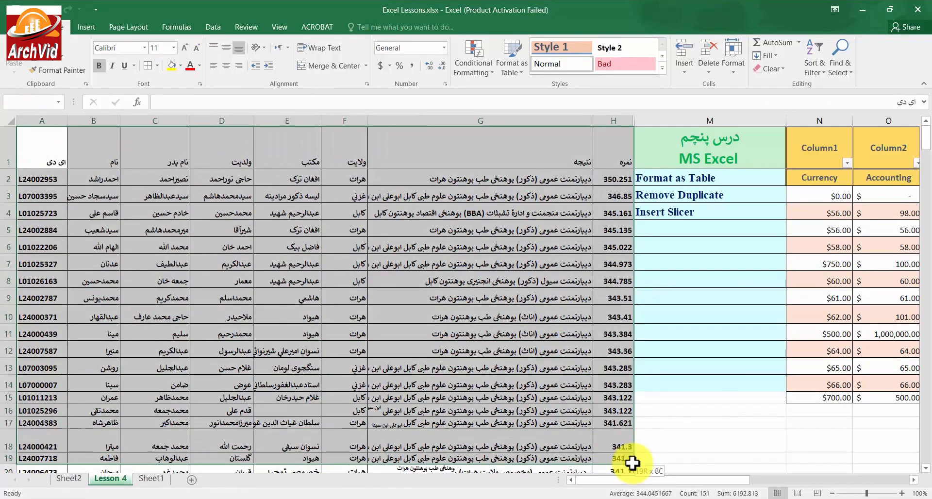
{"action": "left_click", "coordinate": [516, 63]}
{"action": "left_click", "coordinate": [558, 107]}
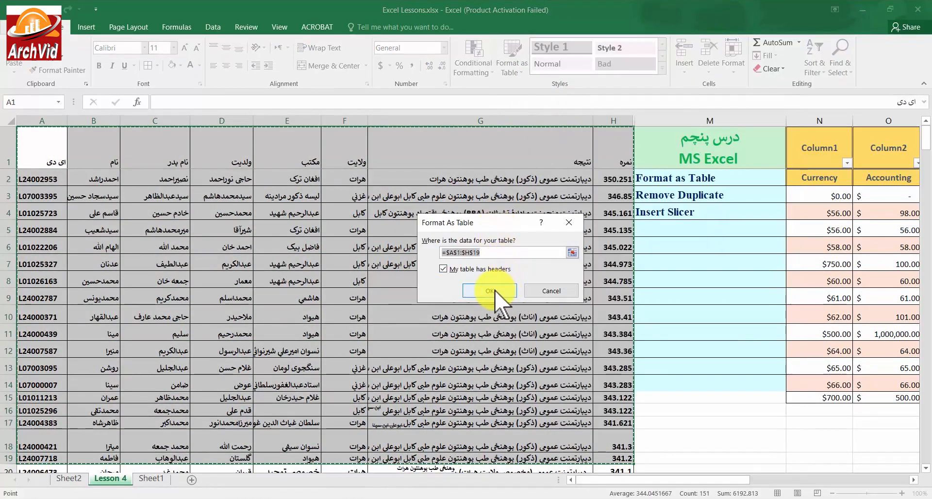
{"action": "left_click", "coordinate": [491, 292]}
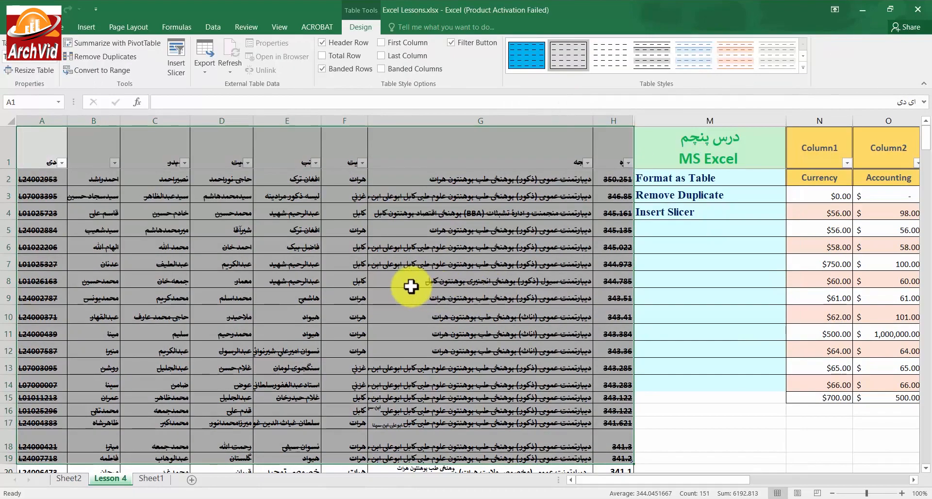
{"action": "left_click", "coordinate": [411, 287]}
{"action": "left_click", "coordinate": [528, 297]}
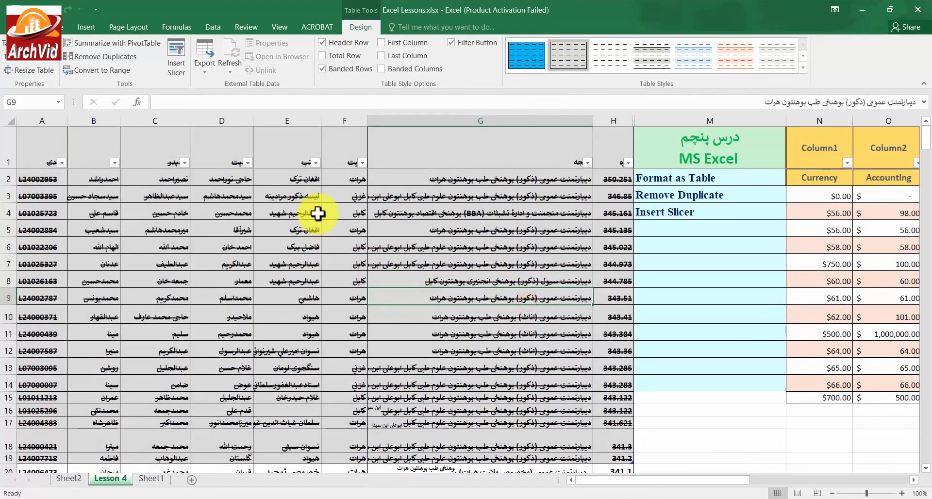
Step: Turn on the First Column and Total Row options for the restyled results table
{"action": "scroll", "coordinate": [318, 213], "scroll_direction": "down", "scroll_amount": 3}
{"action": "scroll", "coordinate": [318, 213], "scroll_direction": "up", "scroll_amount": 3}
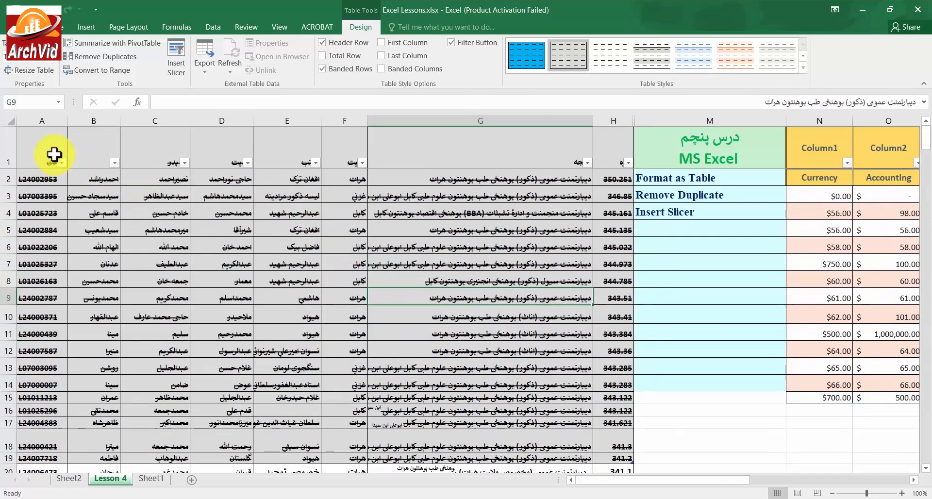
{"action": "left_click", "coordinate": [240, 276]}
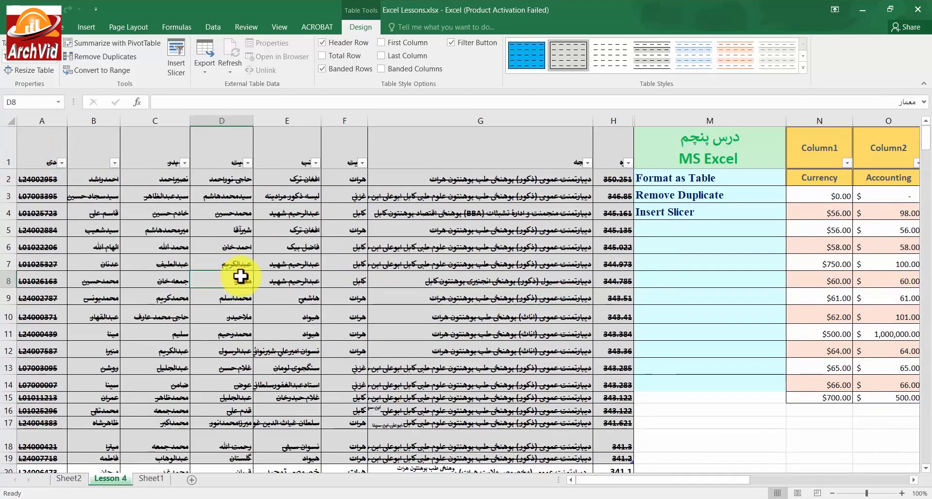
{"action": "left_click", "coordinate": [384, 42]}
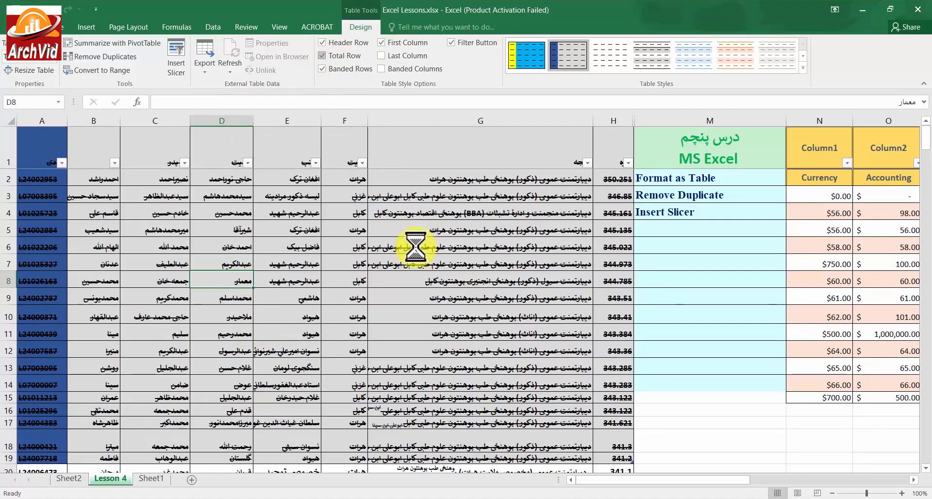
{"action": "scroll", "coordinate": [416, 247], "scroll_direction": "down", "scroll_amount": 3}
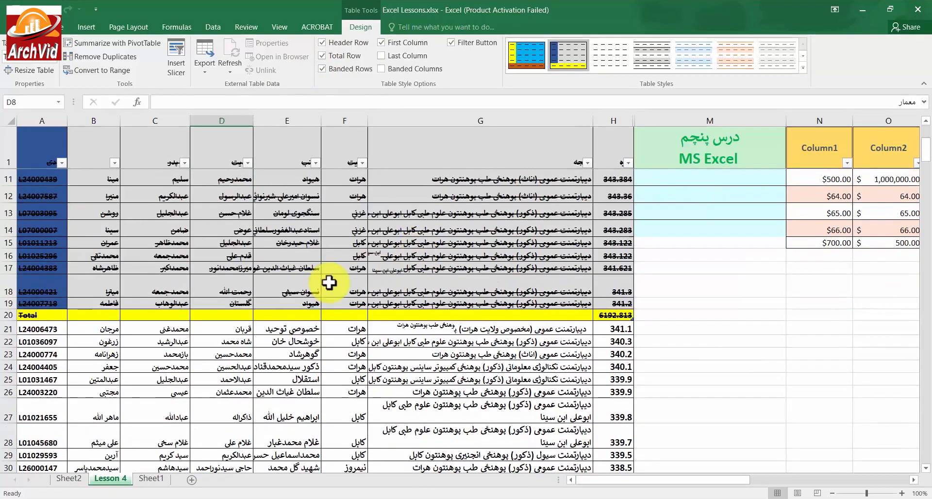
{"action": "scroll", "coordinate": [394, 249], "scroll_direction": "up", "scroll_amount": 3}
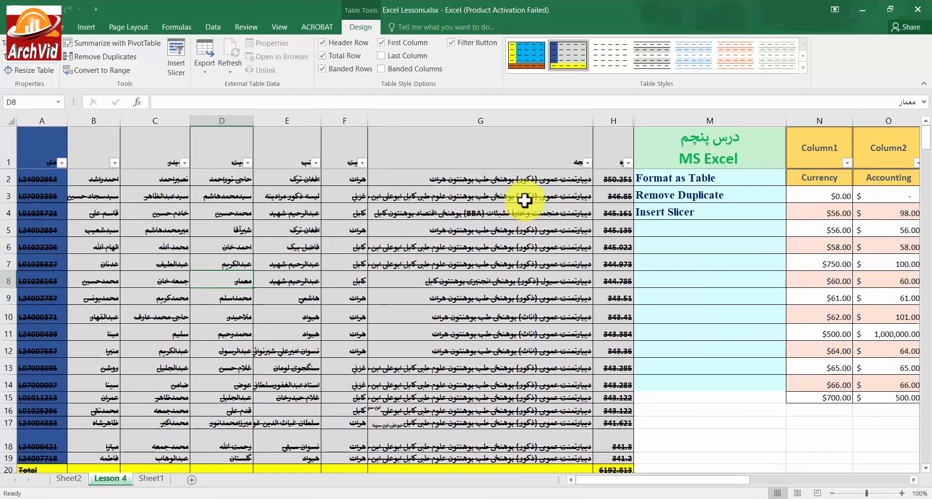
{"action": "left_click", "coordinate": [541, 276]}
{"action": "left_click", "coordinate": [677, 367]}
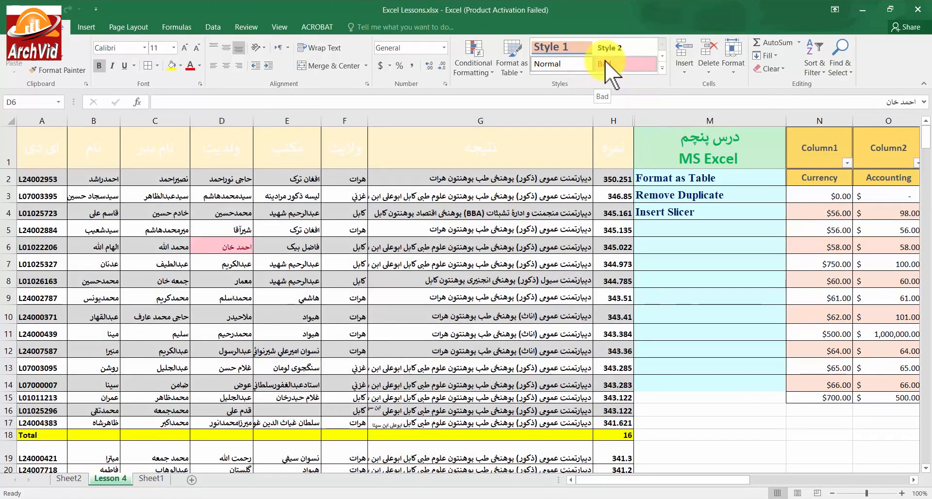
Step: Apply the Heading 1 cell style to the header row A1:H1
{"action": "left_click", "coordinate": [662, 69]}
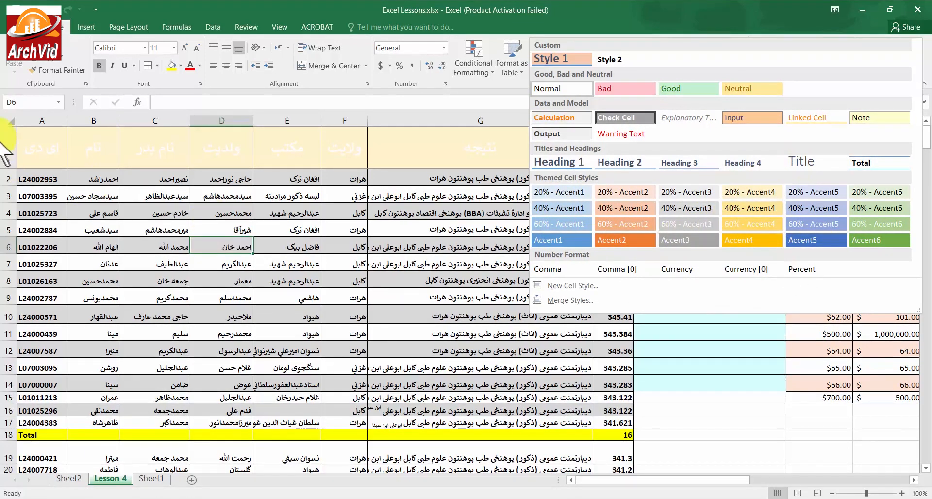
{"action": "left_click", "coordinate": [38, 143]}
{"action": "left_click_drag", "start_coordinate": [37, 140], "coordinate": [602, 157]}
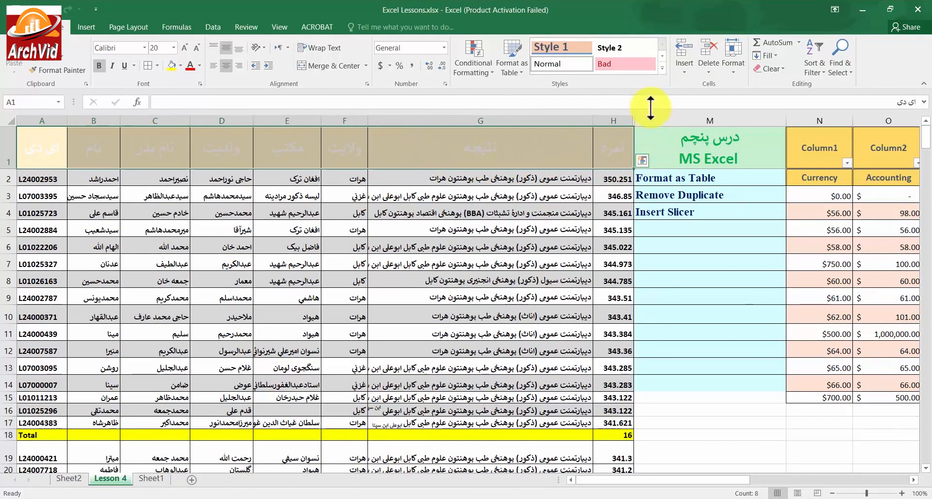
{"action": "left_click", "coordinate": [663, 68]}
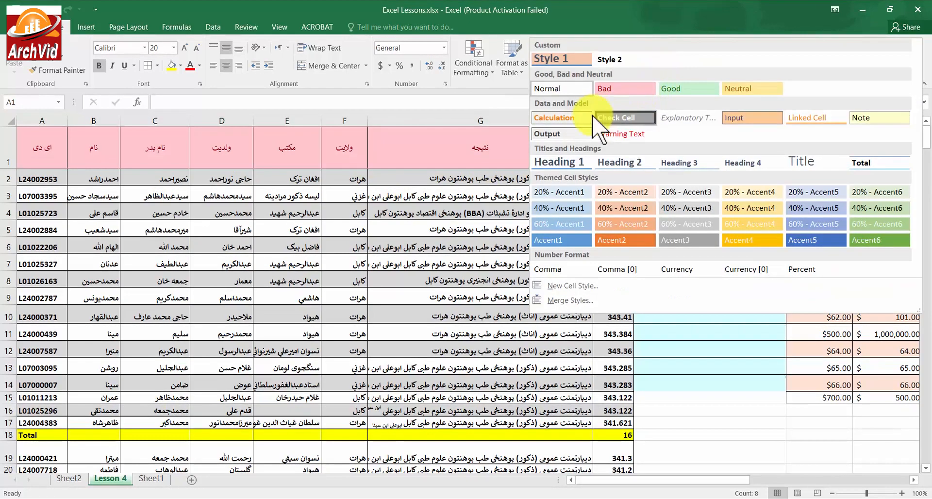
{"action": "left_click", "coordinate": [558, 164]}
{"action": "left_click", "coordinate": [133, 213]}
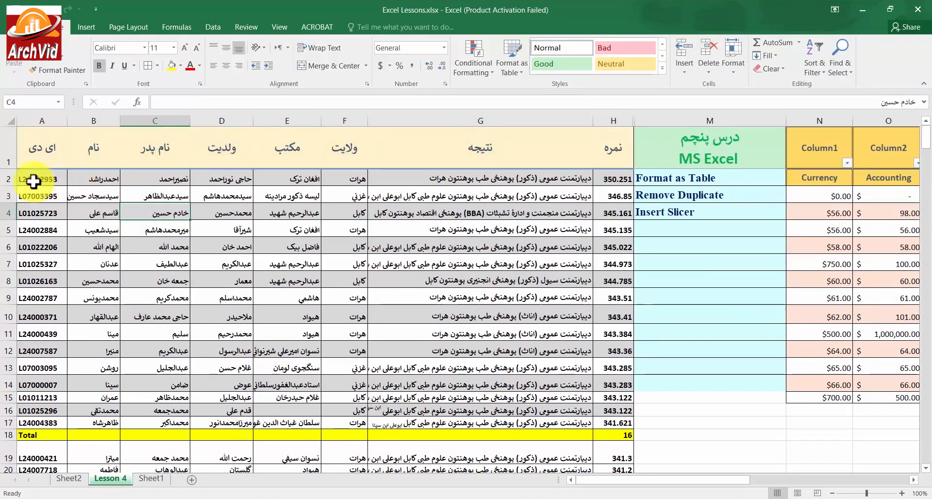
Step: Apply the Heading 2 cell style to the first data row, A2:H2
{"action": "left_click_drag", "start_coordinate": [33, 181], "coordinate": [602, 178]}
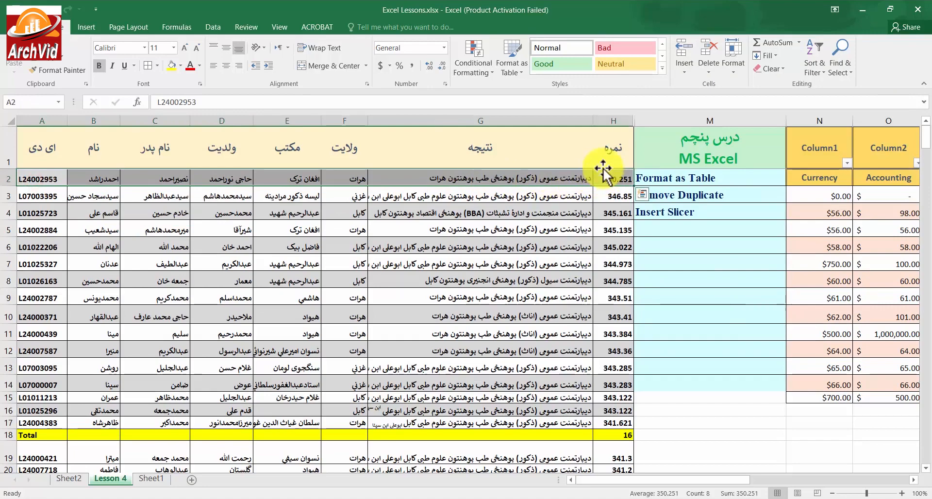
{"action": "left_click", "coordinate": [662, 69]}
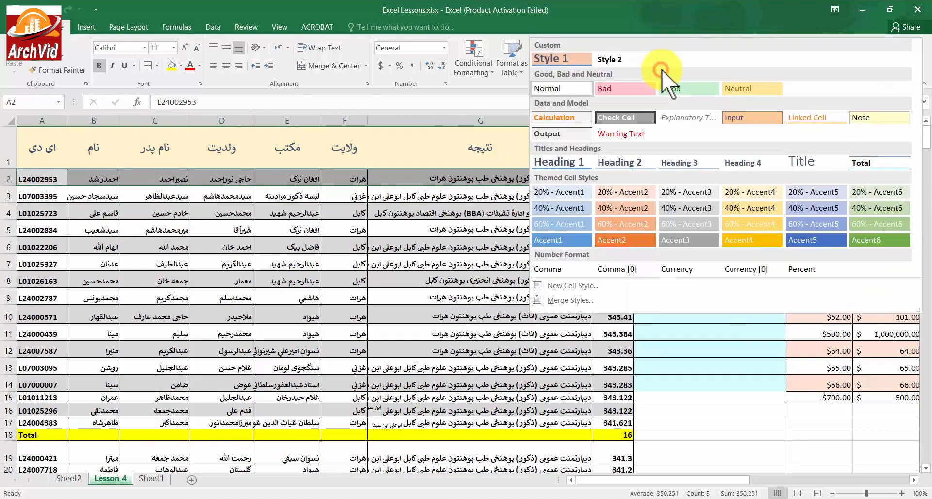
{"action": "left_click", "coordinate": [633, 164]}
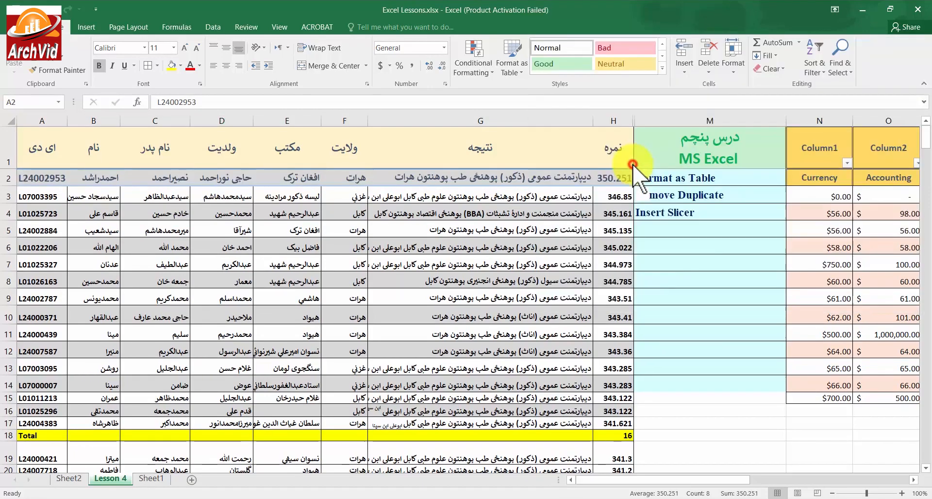
{"action": "left_click", "coordinate": [412, 262]}
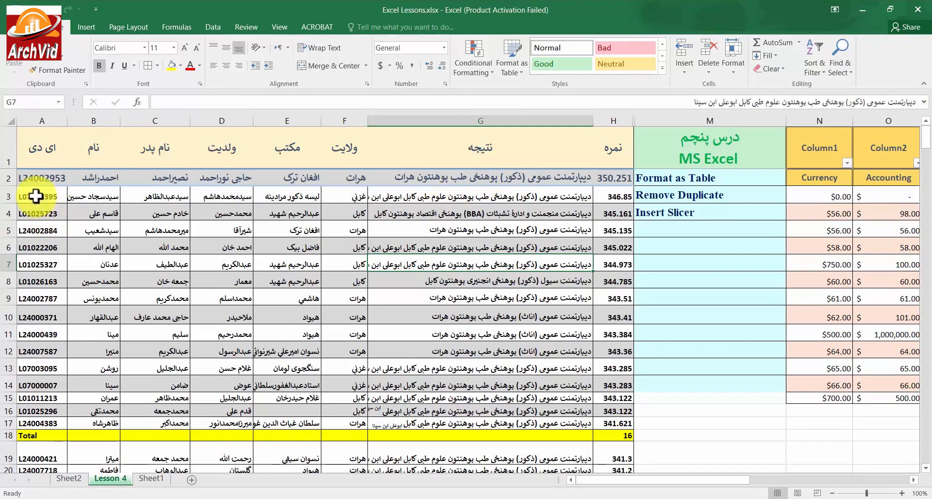
Step: Apply the Good cell style to A3:H3 and the Bad cell style to A4:H4
{"action": "left_click_drag", "start_coordinate": [35, 196], "coordinate": [610, 194]}
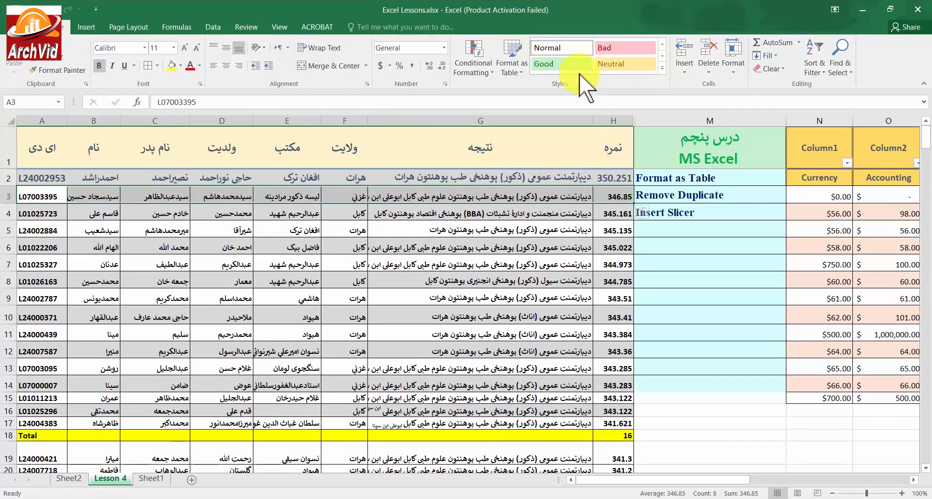
{"action": "left_click", "coordinate": [554, 63]}
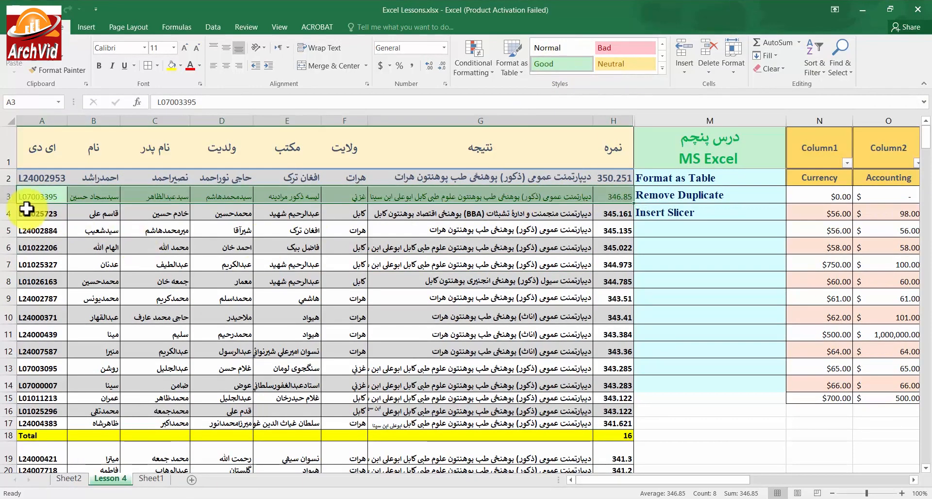
{"action": "left_click_drag", "start_coordinate": [27, 209], "coordinate": [617, 213]}
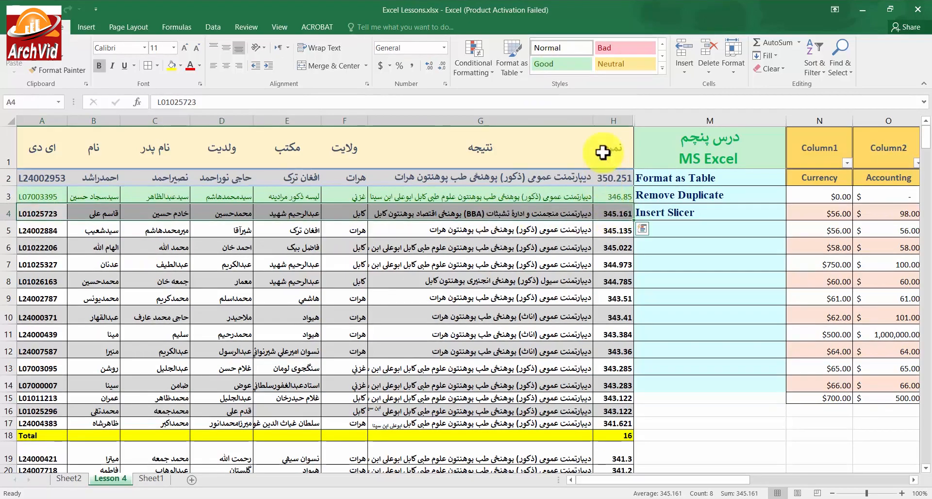
{"action": "left_click", "coordinate": [616, 50]}
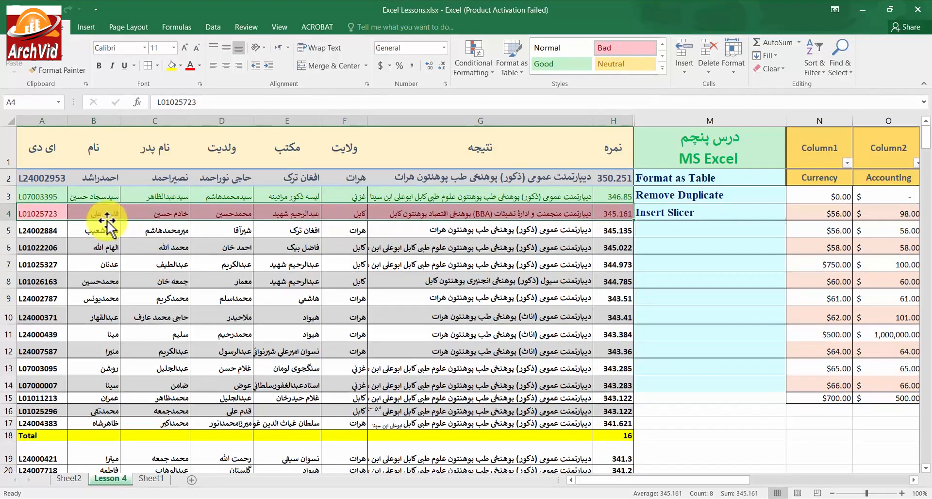
Step: Apply the Neutral cell style to A5:H5 and reset A6:H6 to the Normal cell style
{"action": "left_click_drag", "start_coordinate": [41, 229], "coordinate": [607, 229]}
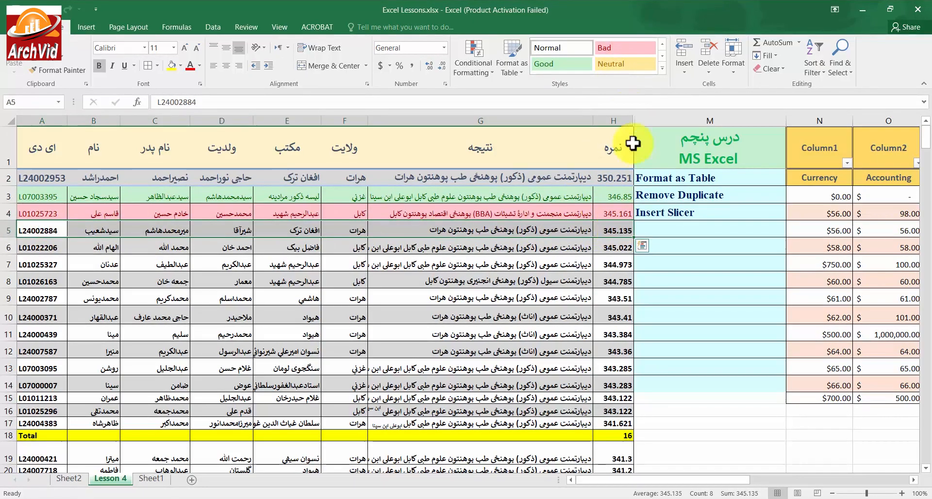
{"action": "left_click", "coordinate": [616, 66]}
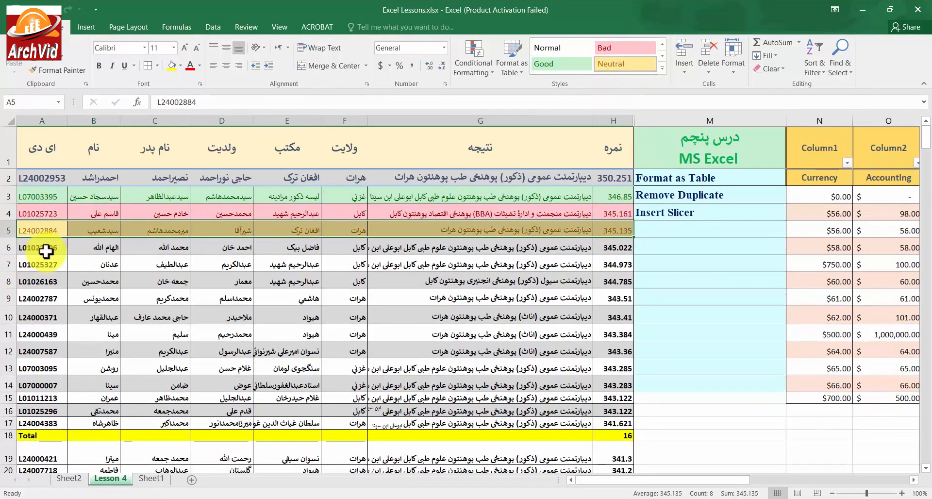
{"action": "left_click_drag", "start_coordinate": [48, 248], "coordinate": [615, 251]}
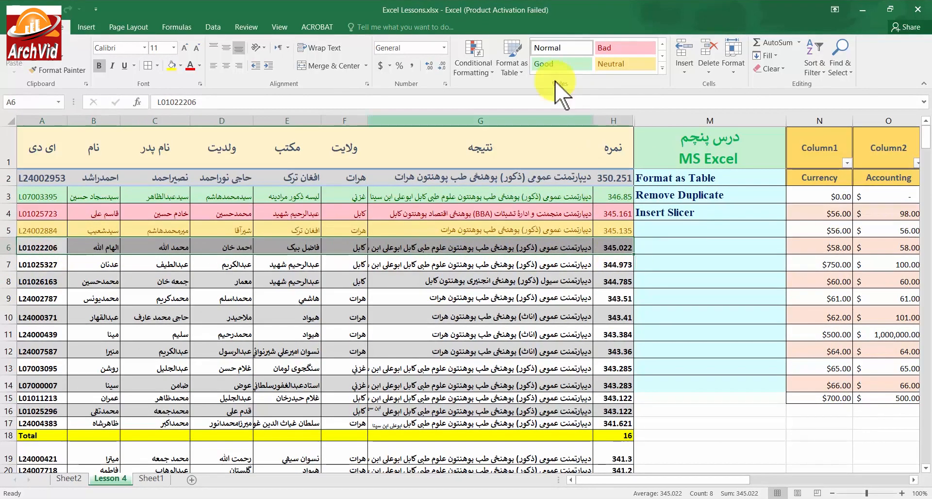
{"action": "left_click", "coordinate": [549, 49]}
{"action": "left_click", "coordinate": [345, 326]}
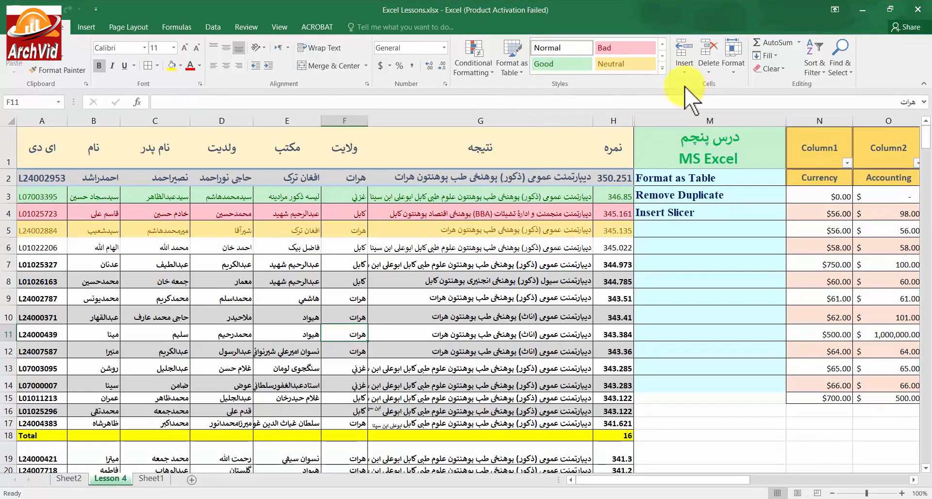
Step: Apply the Check Cell style to cell A6
{"action": "left_click", "coordinate": [661, 68]}
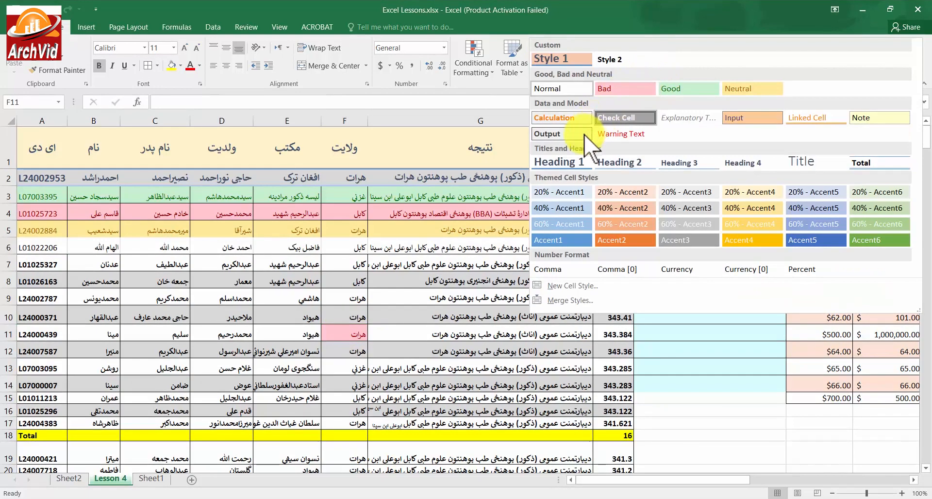
{"action": "left_click", "coordinate": [448, 248]}
{"action": "left_click", "coordinate": [33, 249]}
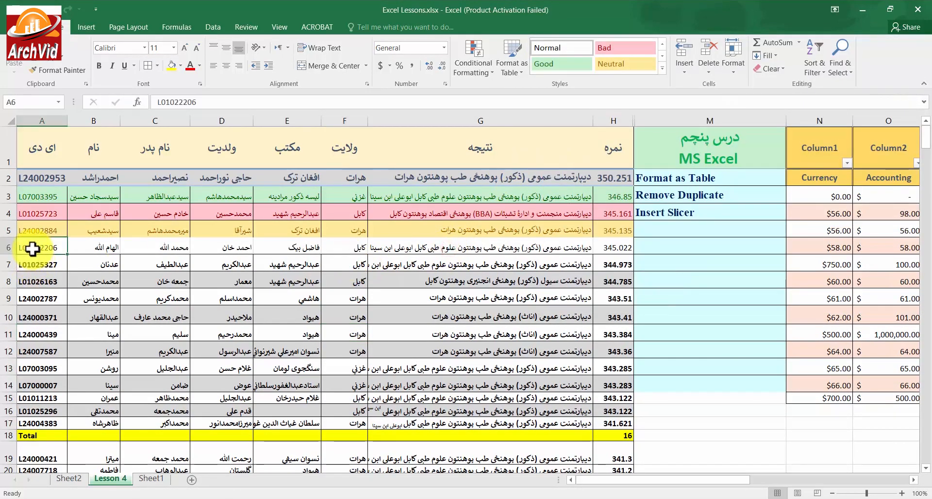
{"action": "left_click", "coordinate": [662, 69]}
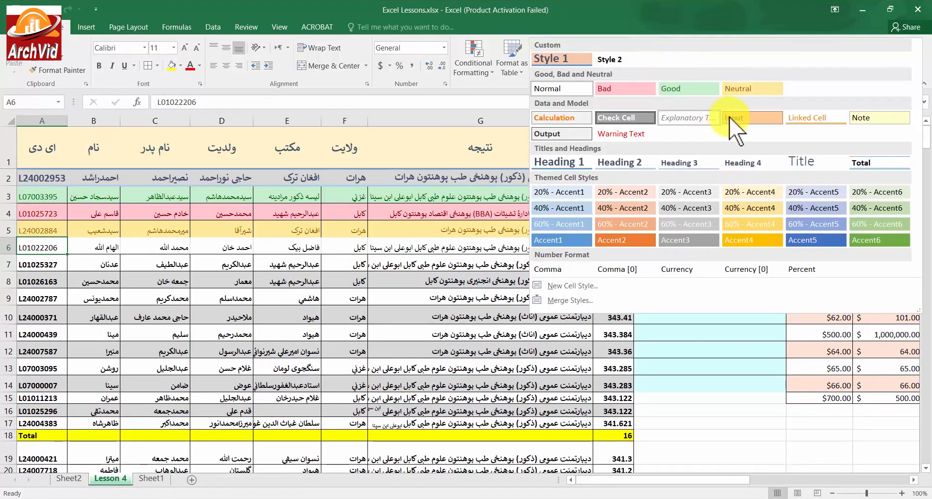
{"action": "left_click", "coordinate": [626, 118]}
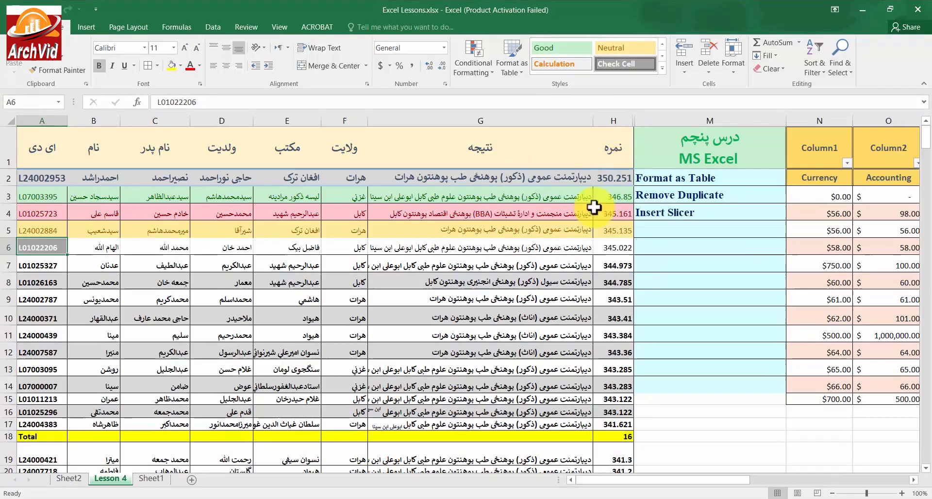
{"action": "left_click", "coordinate": [495, 294]}
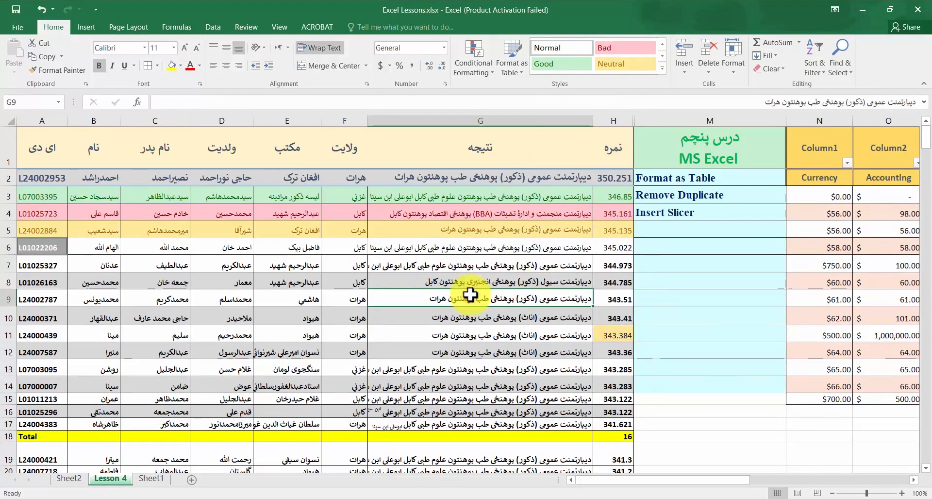